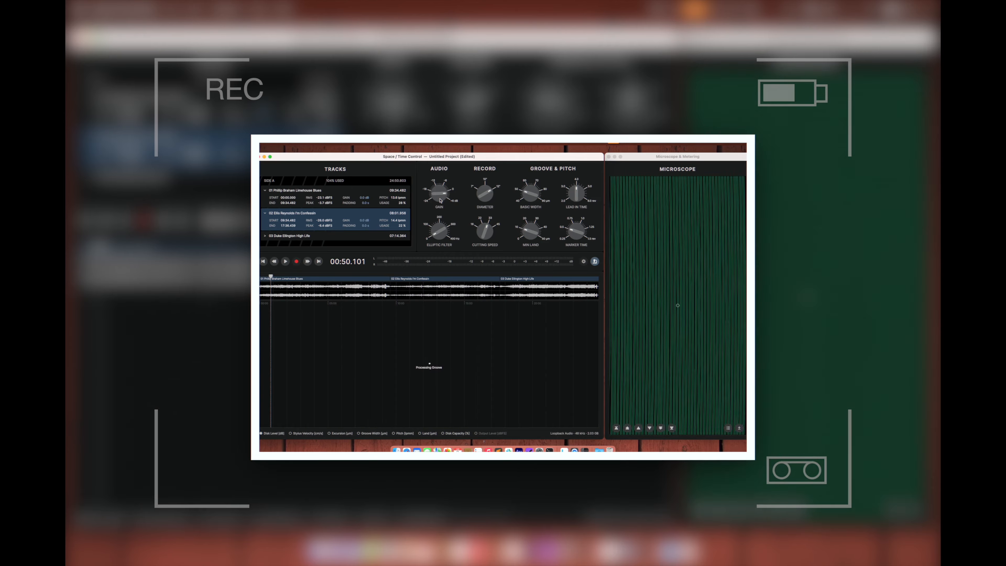
Play a short passage of the project and show the Stylus Velocity graph
{"action": "key", "text": "space"}
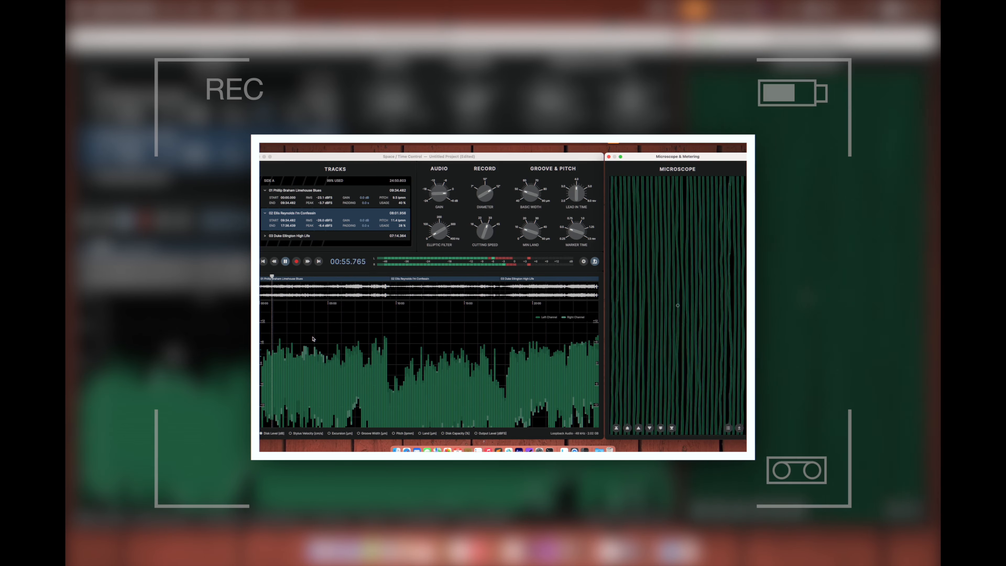
{"action": "key", "text": "space"}
{"action": "left_click", "coordinate": [291, 433]}
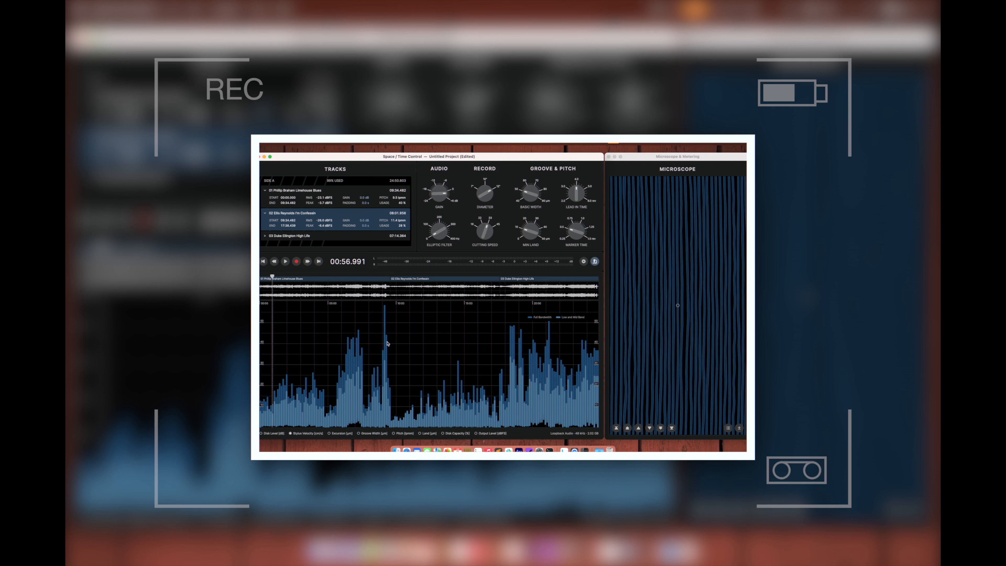
Place the playhead at the velocity peak in the third track, around 18:25, and play it briefly
{"action": "double_click", "coordinate": [512, 358]}
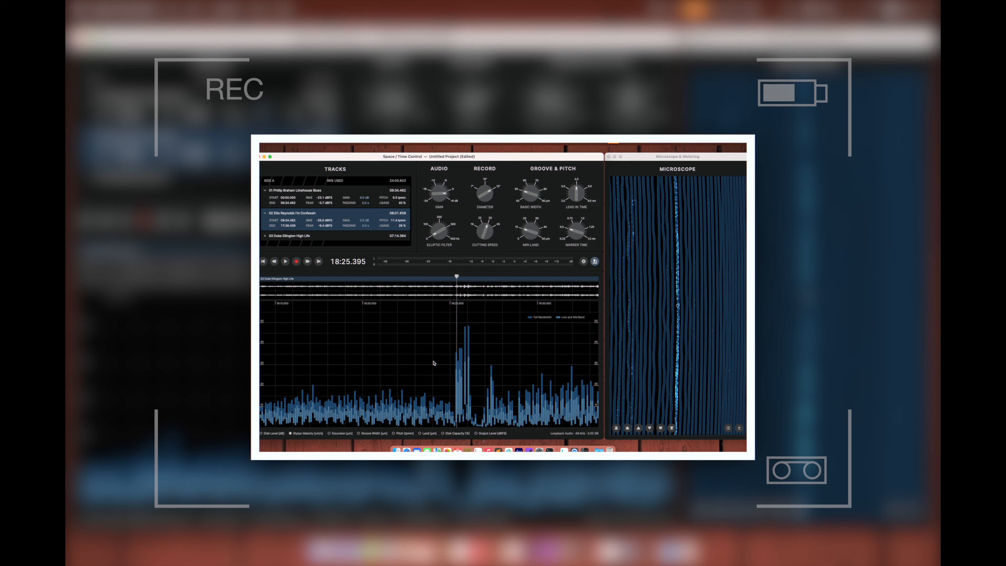
{"action": "key", "text": "space"}
{"action": "key", "text": "space"}
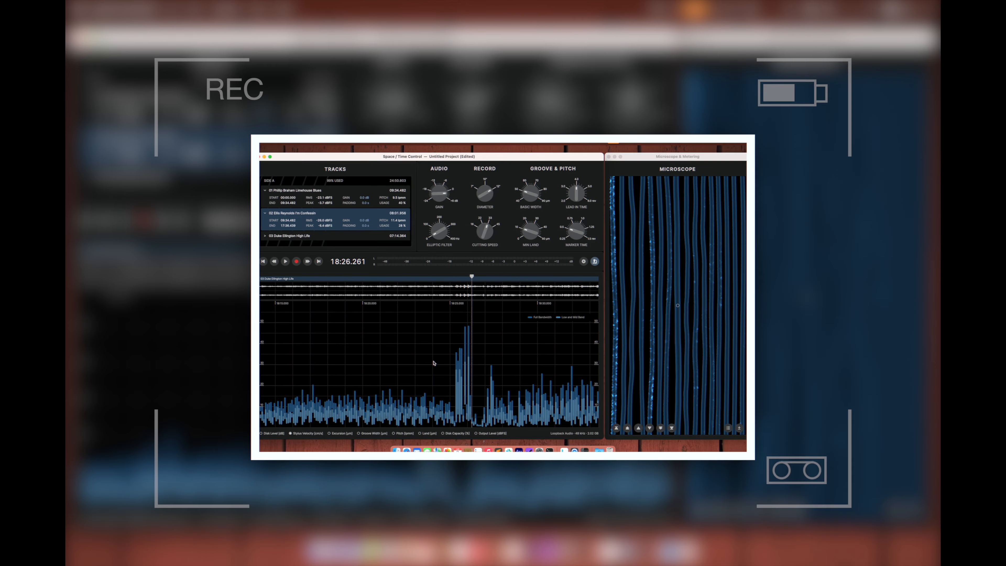
Move the playhead back in small steps through the velocity peaks to 18:25.471, examining the grooves in the microscope
{"action": "key", "text": "Left"}
{"action": "key", "text": "Left"}
{"action": "key", "text": "Left"}
{"action": "key", "text": "Left"}
{"action": "key", "text": "Left"}
{"action": "key", "text": "Left"}
{"action": "key", "text": "Left"}
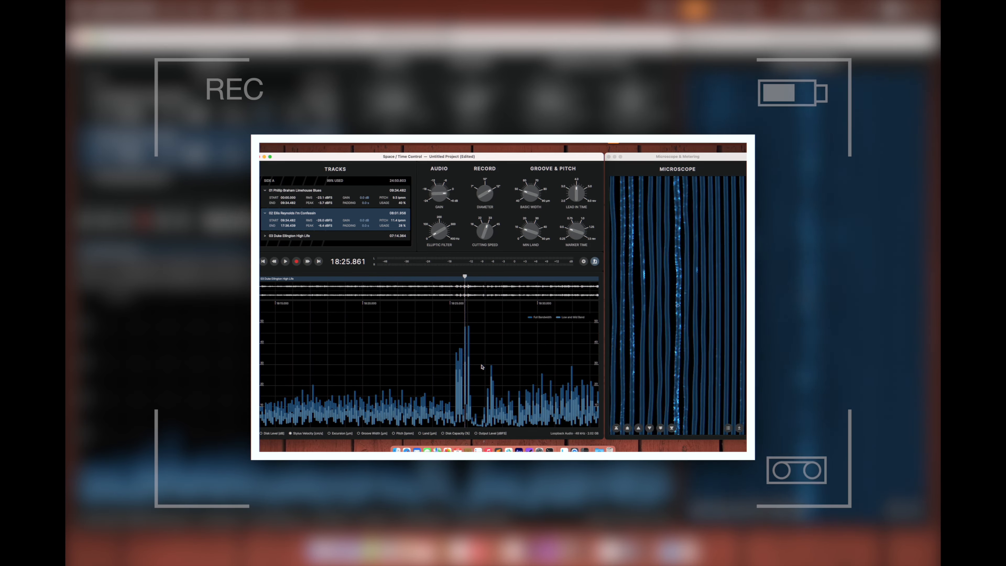
{"action": "key", "text": "Left"}
{"action": "key", "text": "Left"}
{"action": "key", "text": "Left"}
Show the Groove Width graph for the whole side and play a passage of the first track from about 07:00
{"action": "left_click", "coordinate": [374, 433]}
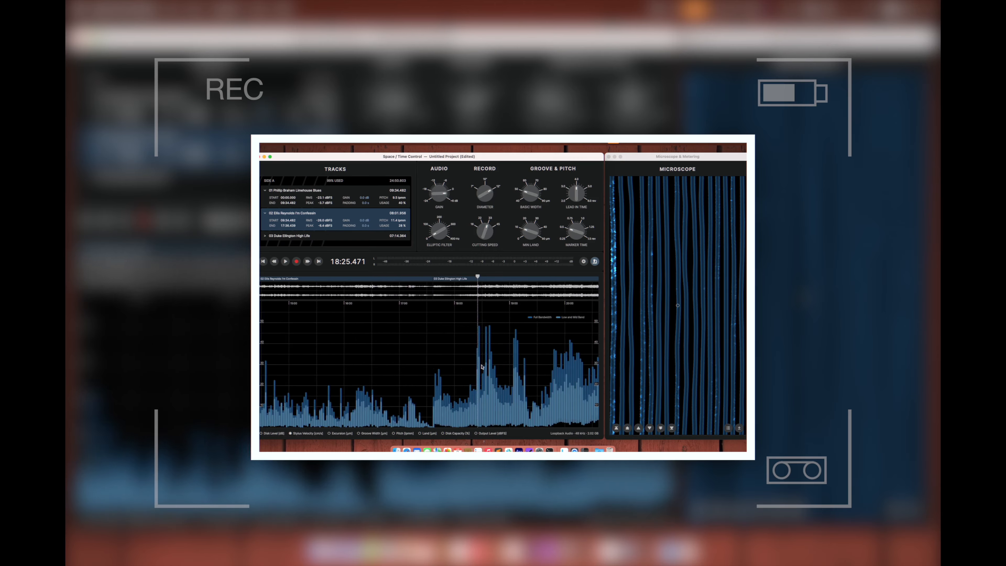
{"action": "scroll", "coordinate": [399, 406], "scroll_direction": "down", "scroll_amount": 5}
{"action": "scroll", "coordinate": [617, 321], "scroll_direction": "down", "scroll_amount": 5}
{"action": "left_click", "coordinate": [355, 371]}
{"action": "key", "text": "space"}
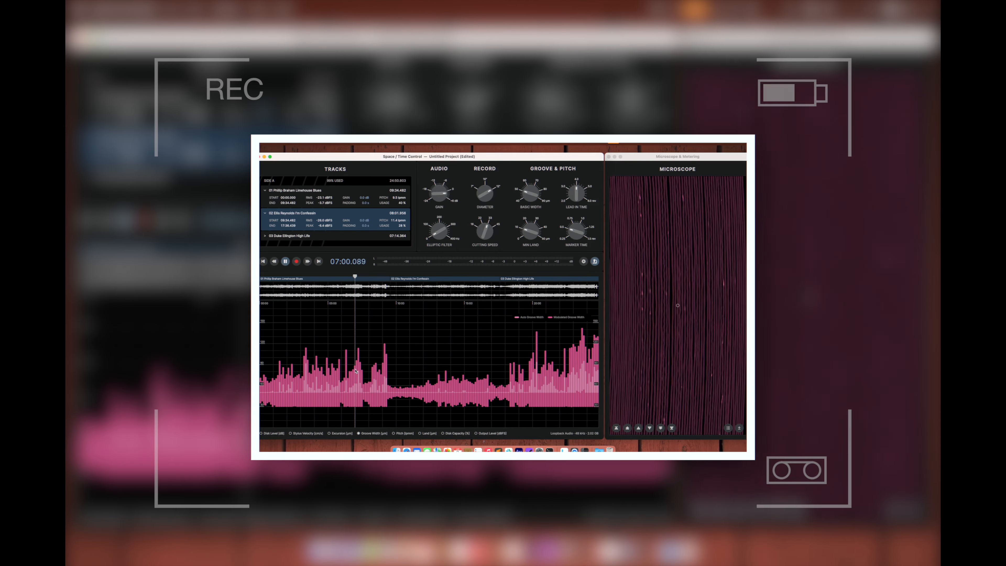
{"action": "scroll", "coordinate": [668, 322], "scroll_direction": "up", "scroll_amount": 5}
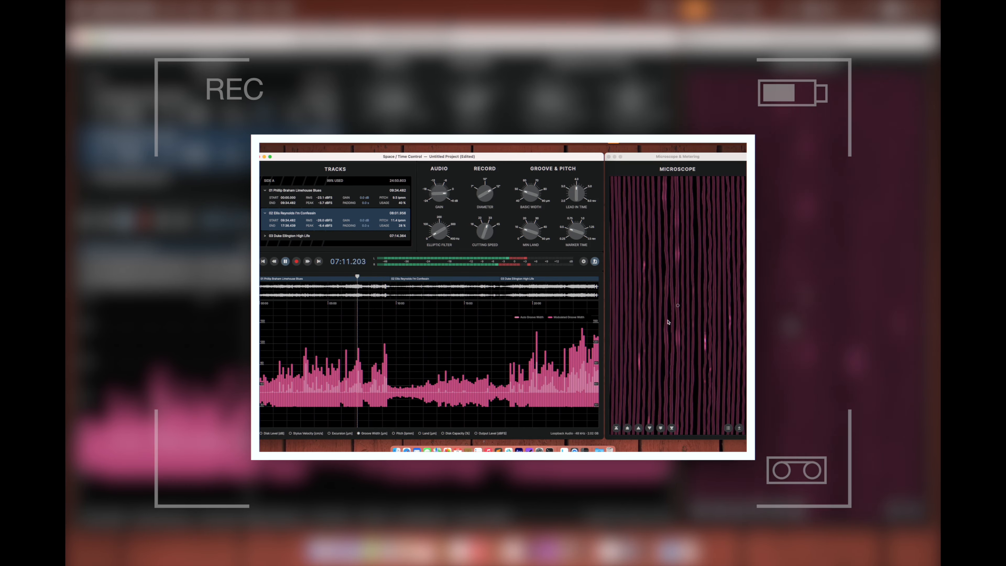
{"action": "key", "text": "space"}
Examine the groove-width peaks around 07:14 in the graph at several zoom levels
{"action": "scroll", "coordinate": [668, 322], "scroll_direction": "down", "scroll_amount": 5}
{"action": "scroll", "coordinate": [361, 385], "scroll_direction": "up", "scroll_amount": 5}
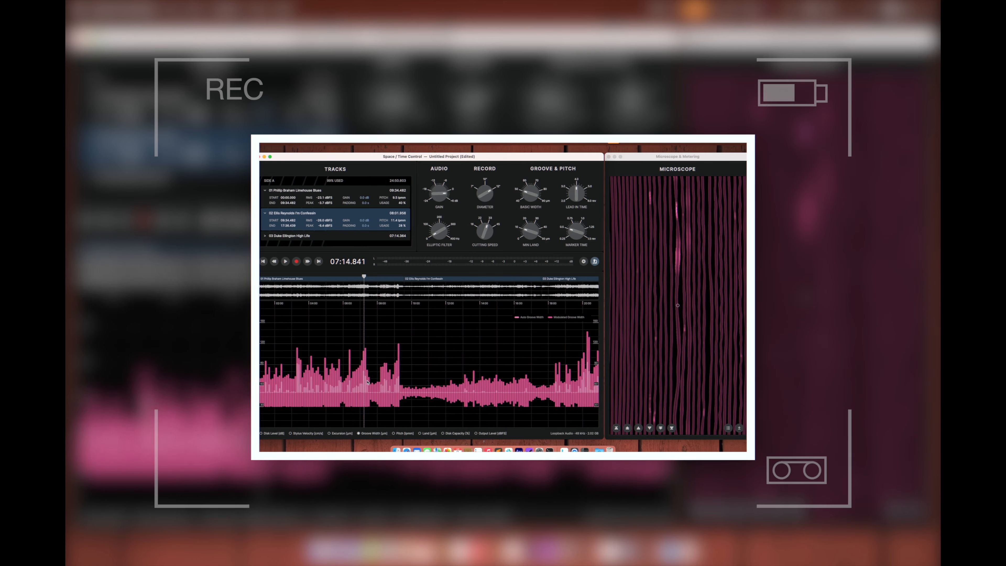
{"action": "scroll", "coordinate": [361, 385], "scroll_direction": "up", "scroll_amount": 3}
{"action": "scroll", "coordinate": [377, 384], "scroll_direction": "up", "scroll_amount": 5}
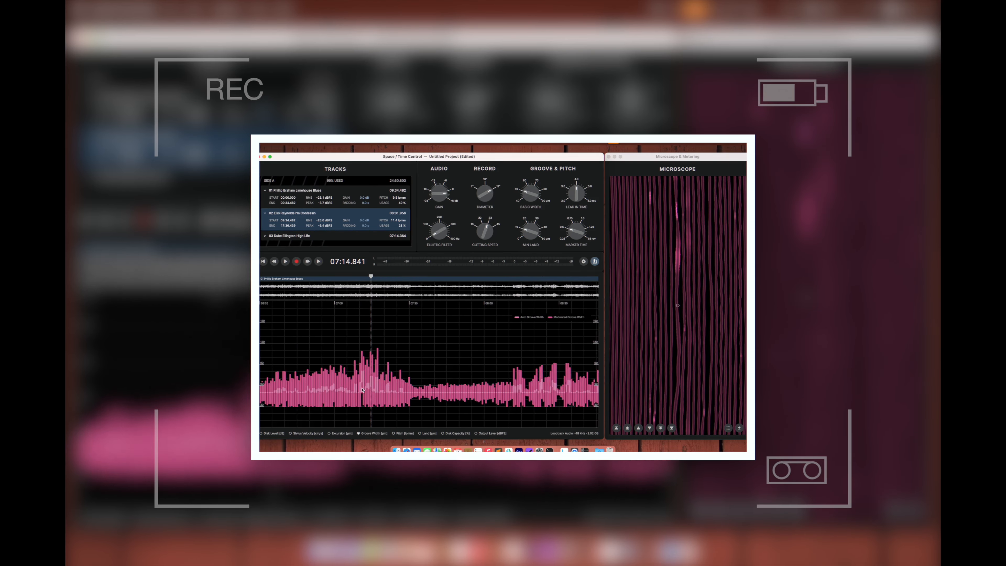
{"action": "scroll", "coordinate": [377, 384], "scroll_direction": "left", "scroll_amount": 3}
{"action": "scroll", "coordinate": [377, 383], "scroll_direction": "down", "scroll_amount": 8}
Disable Auto Width in the application settings and place the playhead at about 23:22 in the last track
{"action": "key", "text": "super+comma"}
{"action": "left_click", "coordinate": [412, 333]}
{"action": "key", "text": "super+w"}
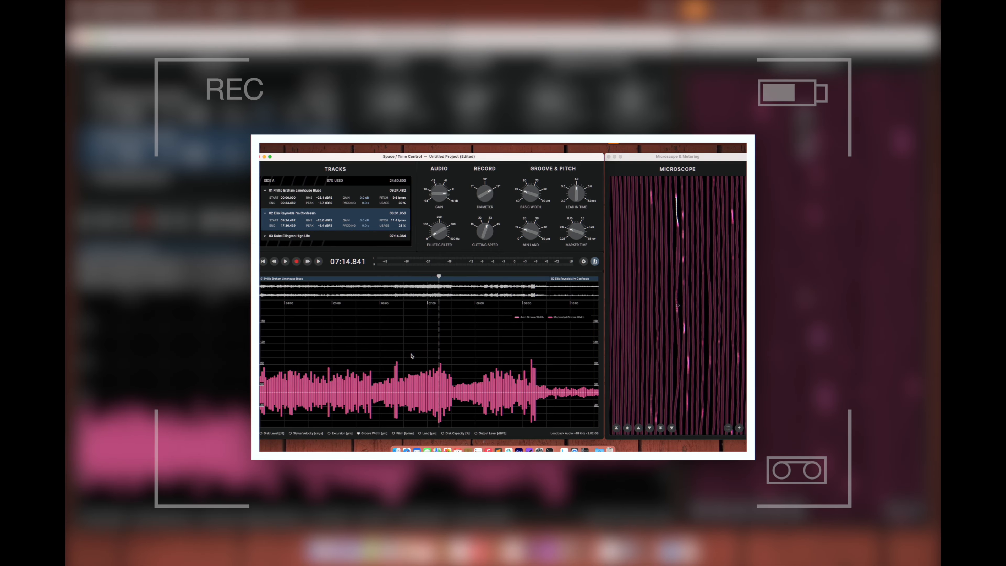
{"action": "scroll", "coordinate": [411, 355], "scroll_direction": "down", "scroll_amount": 5}
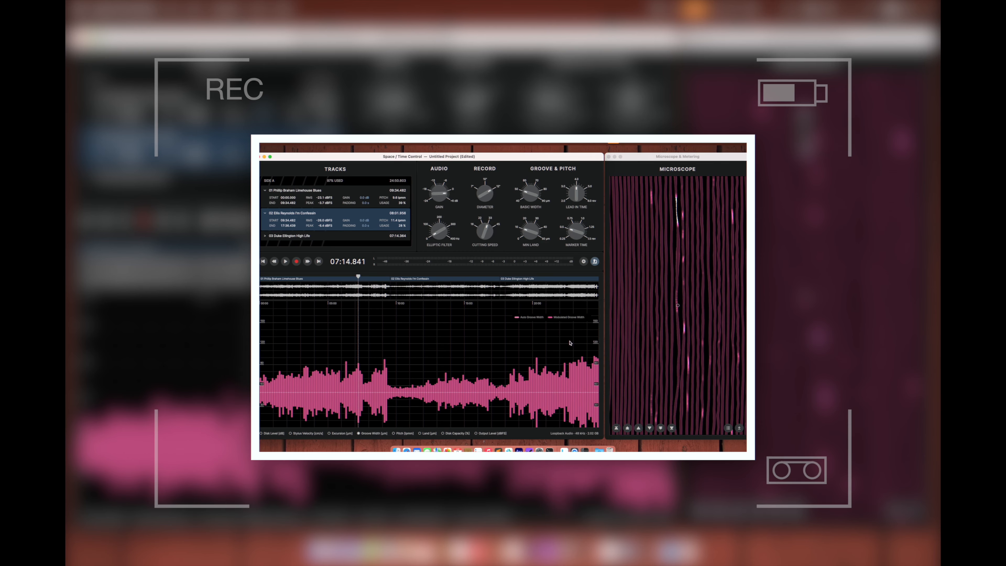
{"action": "left_click", "coordinate": [578, 343]}
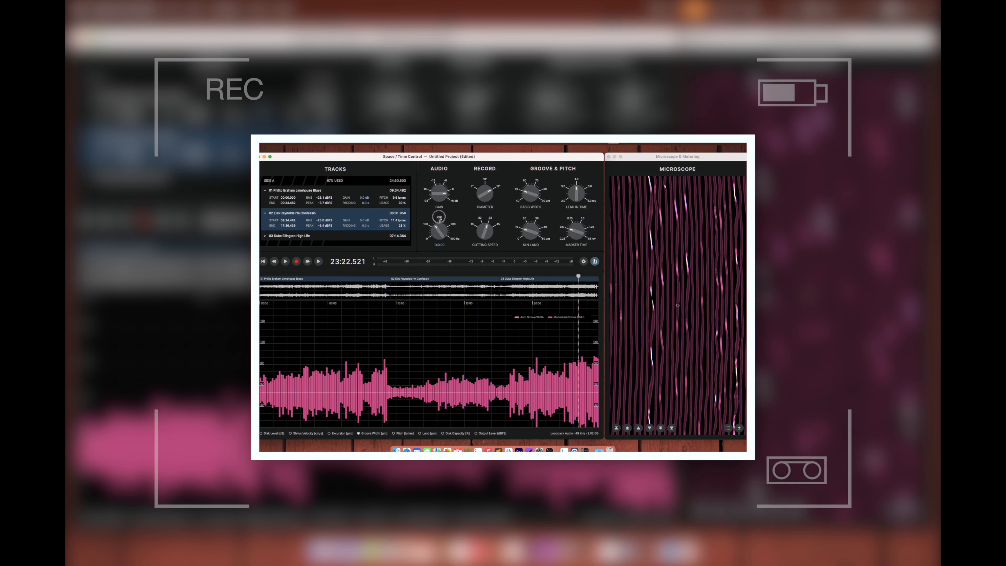
Adjust the Elliptic Filter slightly and re-enable Auto Width in the application settings
{"action": "left_click_drag", "start_coordinate": [439, 216], "coordinate": [439, 217]}
{"action": "key", "text": "super+comma"}
{"action": "left_click", "coordinate": [437, 334]}
{"action": "key", "text": "super+w"}
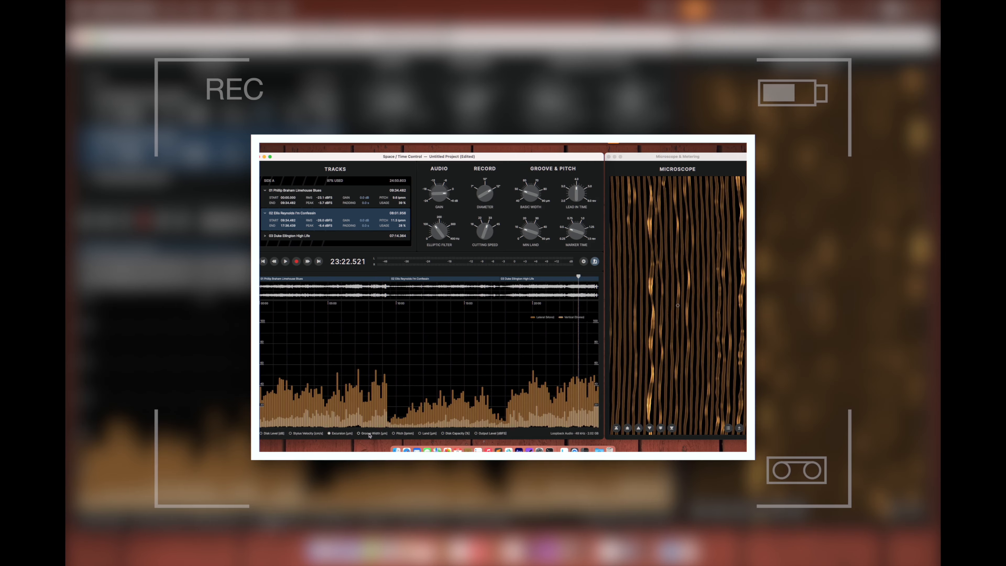
Compare the Land, Disk Capacity, Output Level and Stylus Velocity graphs of the project
{"action": "left_click", "coordinate": [421, 433]}
{"action": "left_click", "coordinate": [452, 433]}
{"action": "left_click", "coordinate": [478, 434]}
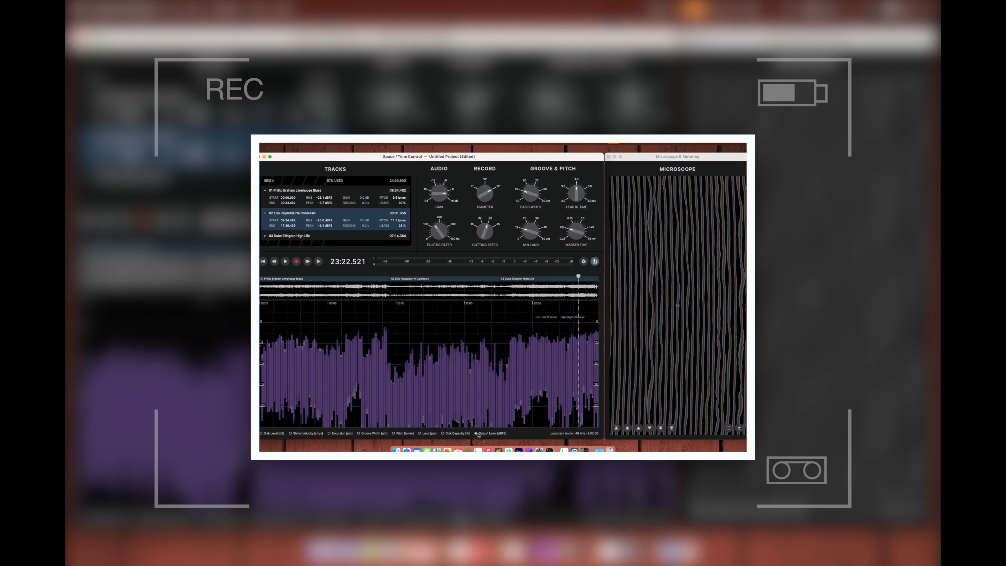
{"action": "left_click", "coordinate": [321, 434]}
Open the project's cutting controls, start the lathe cut and stop it
{"action": "left_click", "coordinate": [297, 262]}
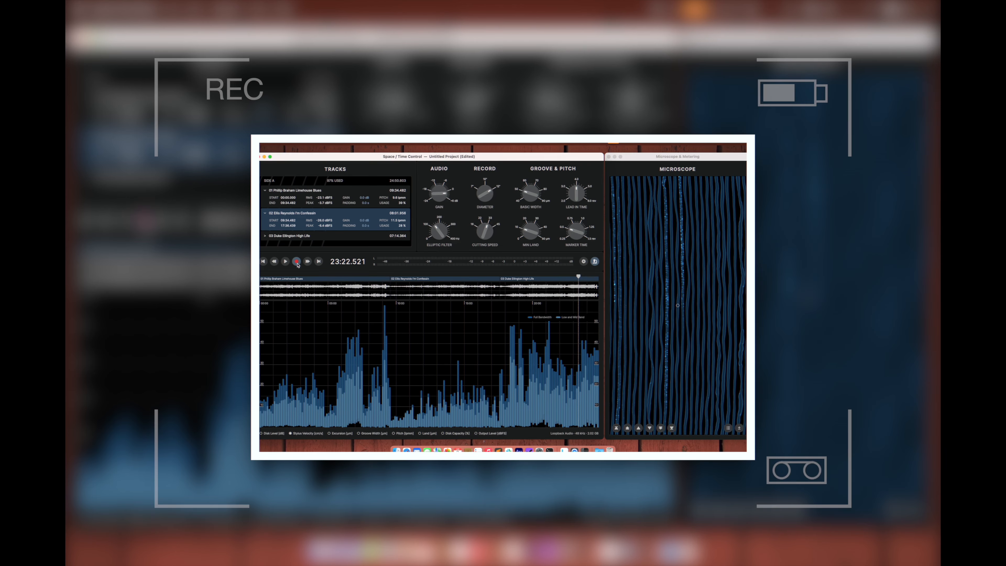
{"action": "left_click", "coordinate": [387, 341]}
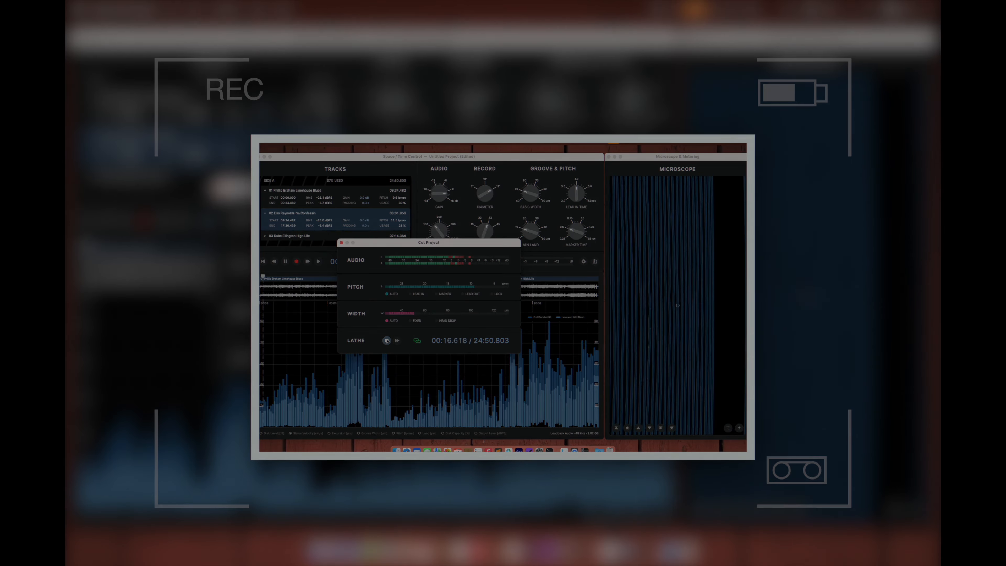
{"action": "left_click", "coordinate": [387, 341]}
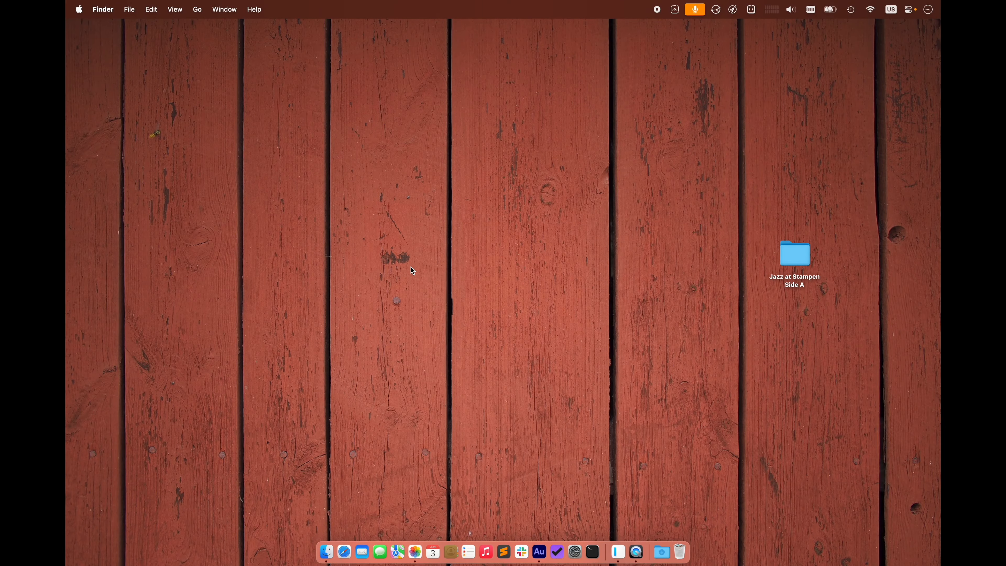
Launch Space Time Control and import the "Jazz at Stampen Side A" folder from the desktop as tracks
{"action": "key", "text": "super+space"}
{"action": "type", "text": "space"}
{"action": "key", "text": "Return"}
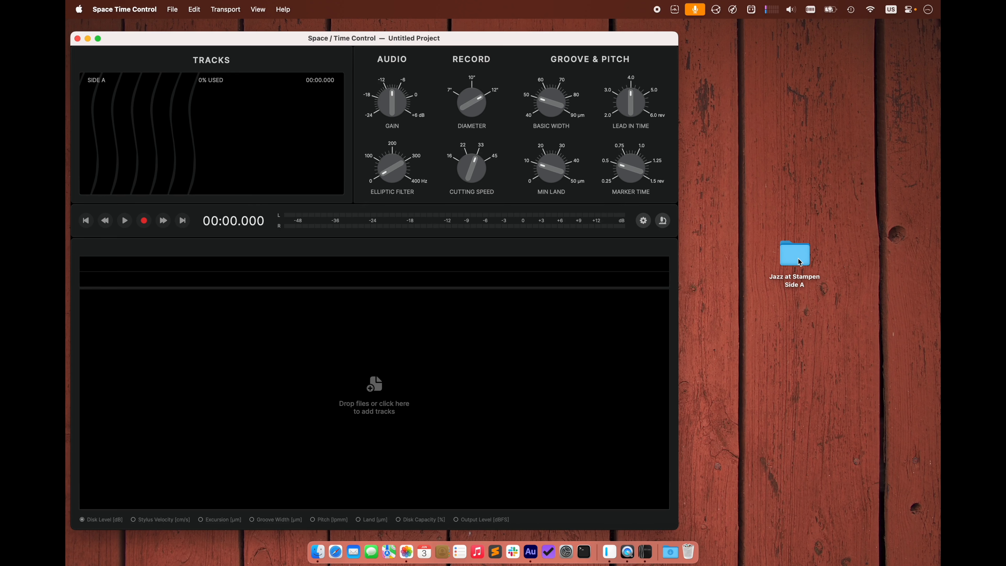
{"action": "left_click_drag", "start_coordinate": [799, 262], "coordinate": [290, 153]}
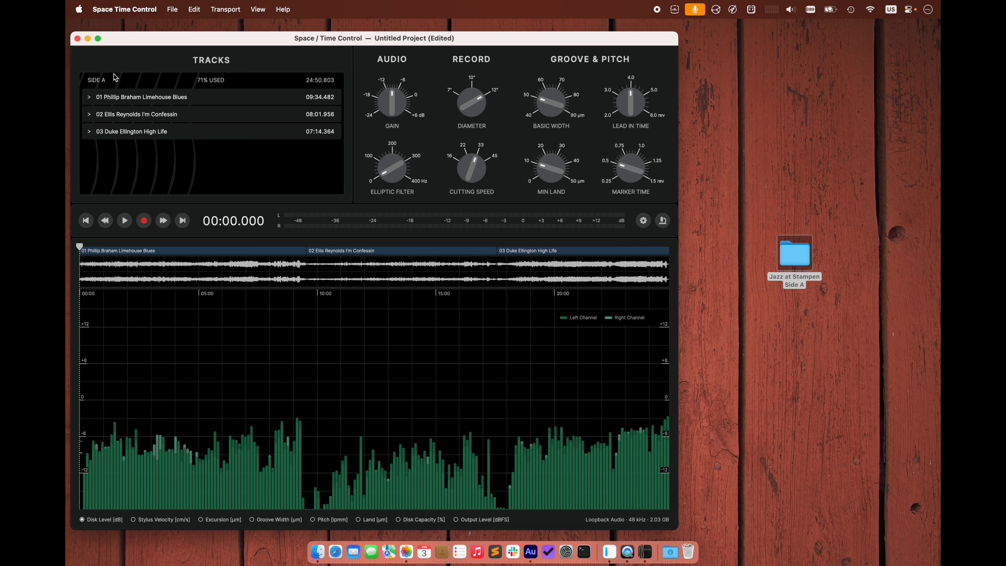
Expand the details of the first two tracks in the track list and look over their values
{"action": "left_click", "coordinate": [91, 98]}
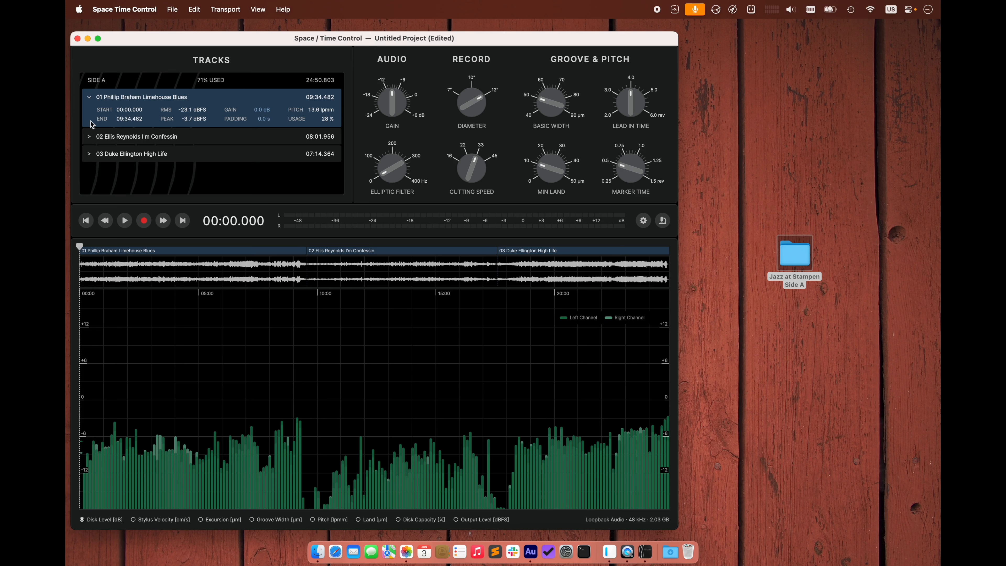
{"action": "left_click", "coordinate": [92, 138]}
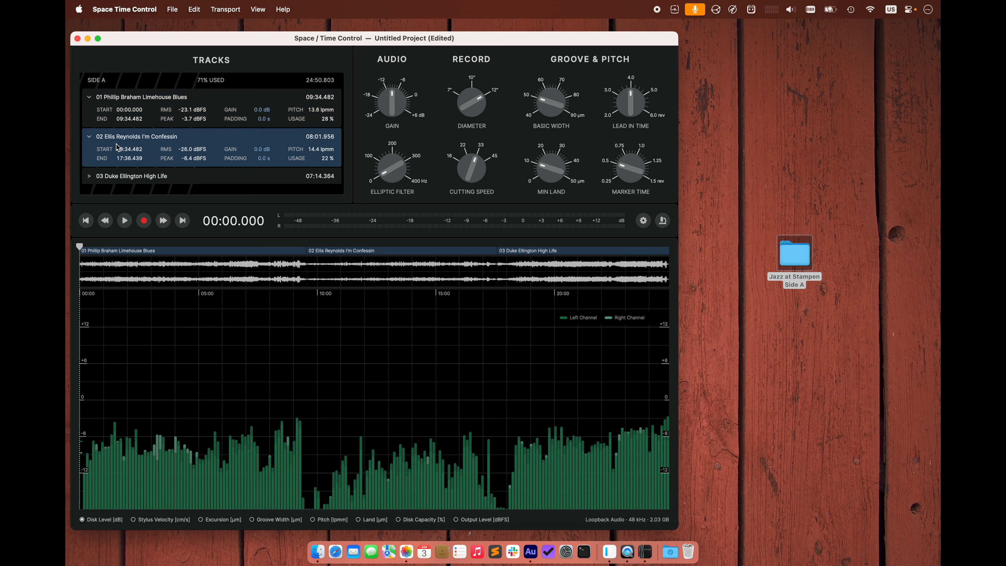
{"action": "left_click", "coordinate": [261, 153]}
{"action": "left_click", "coordinate": [263, 138]}
Review the device and layout options in the application settings and close them
{"action": "key", "text": "super+comma"}
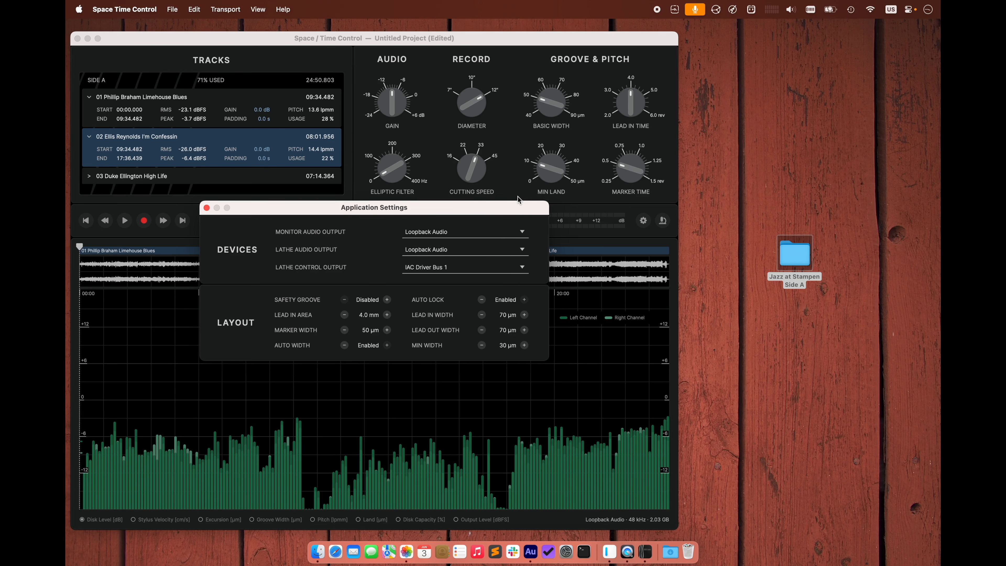
{"action": "key", "text": "super+w"}
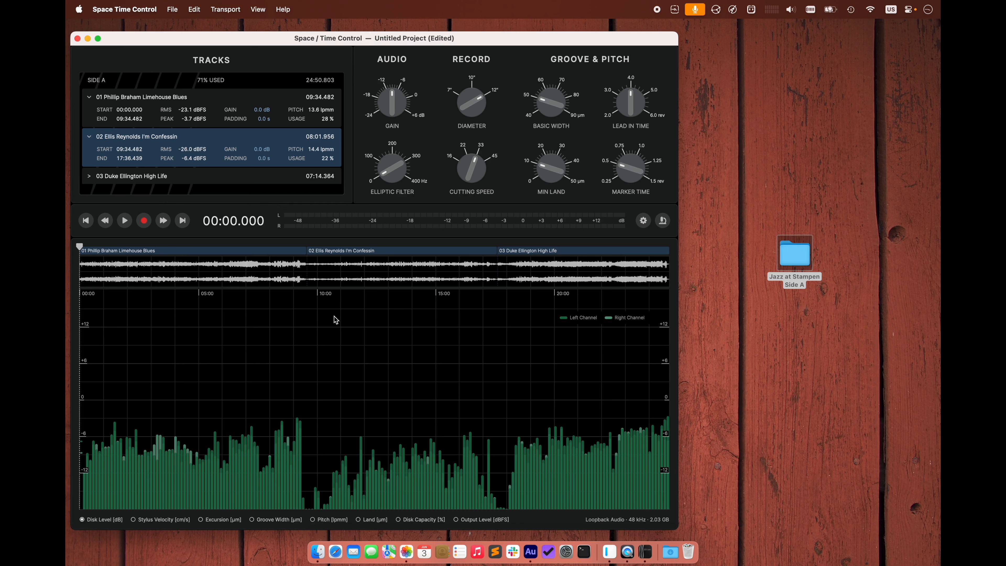
Play the project from the start while comparing the Stylus Velocity, Excursion and Disk Level graphs, and pause it
{"action": "key", "text": "space"}
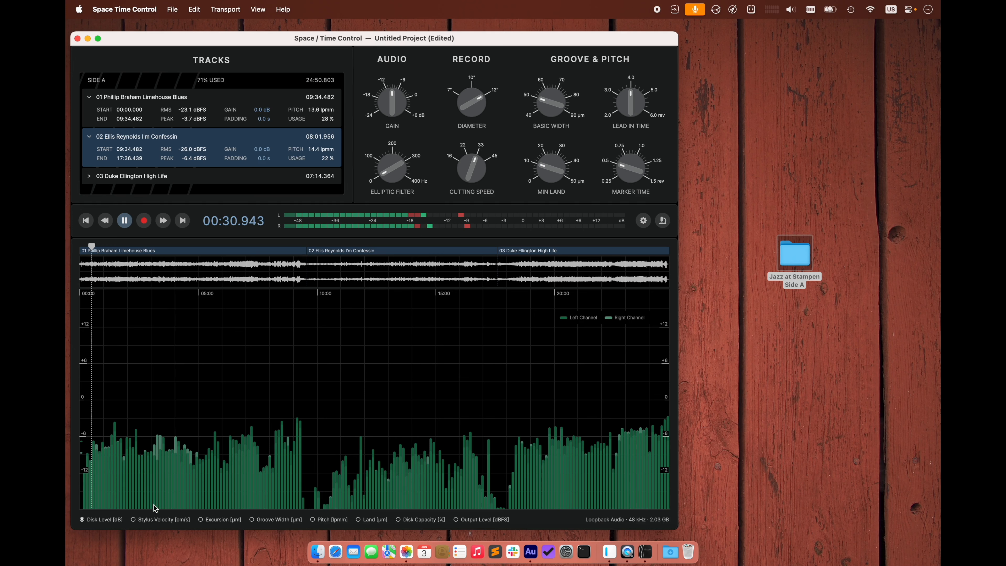
{"action": "left_click", "coordinate": [151, 521]}
{"action": "left_click", "coordinate": [212, 520]}
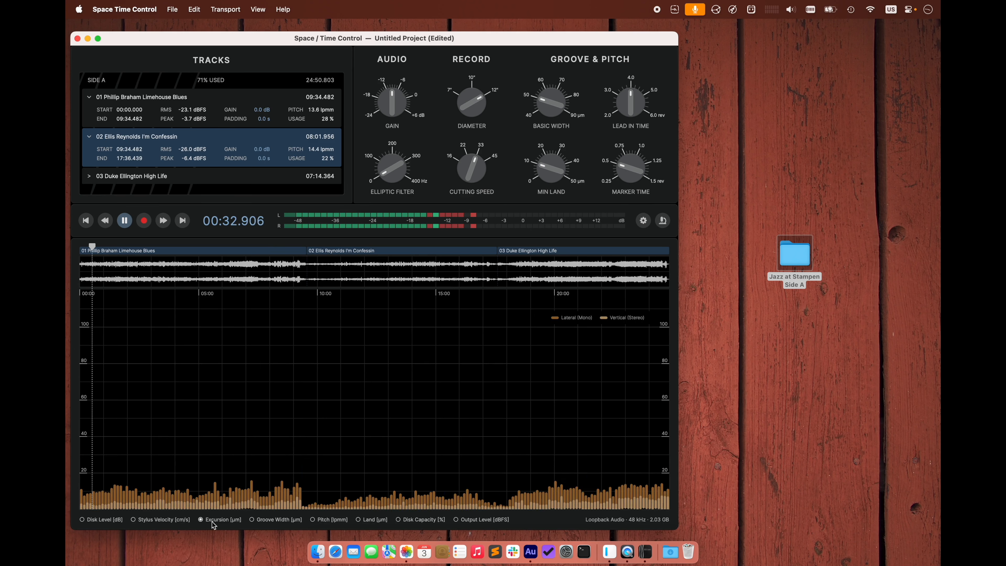
{"action": "left_click", "coordinate": [83, 520]}
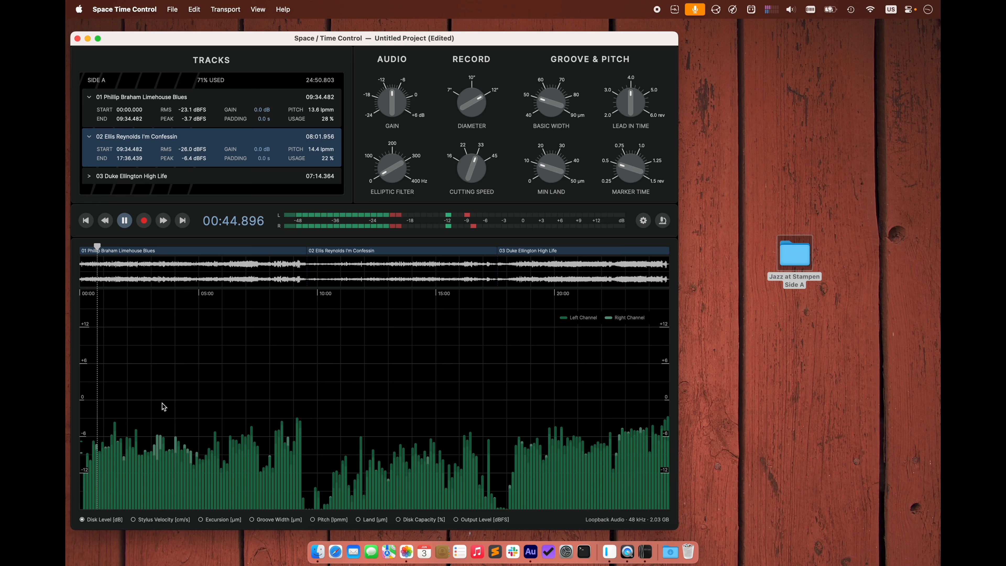
{"action": "key", "text": "space"}
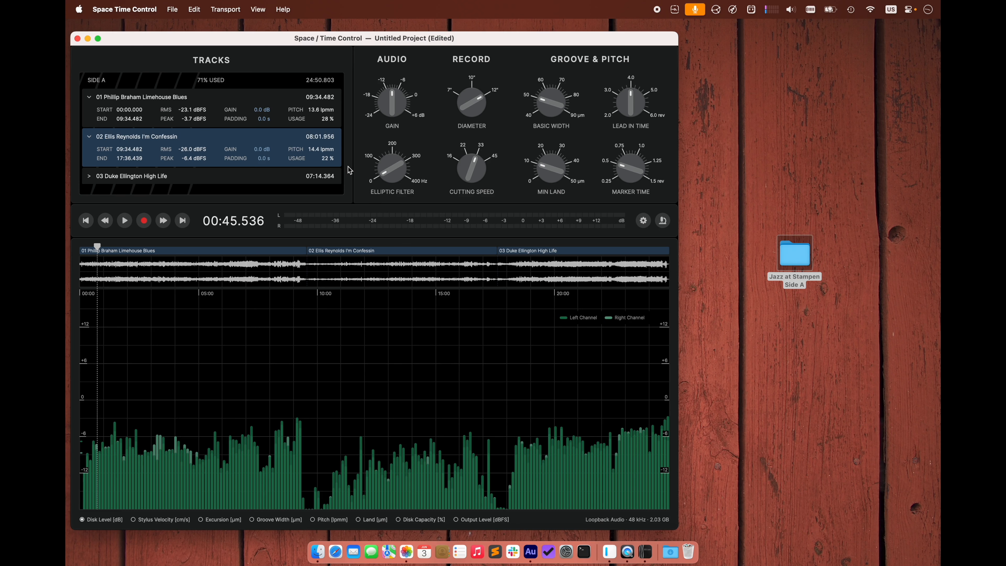
Raise the Gain to about 0 dB and inspect the grooves in the microscope during a short playback
{"action": "left_click_drag", "start_coordinate": [392, 113], "coordinate": [390, 85]}
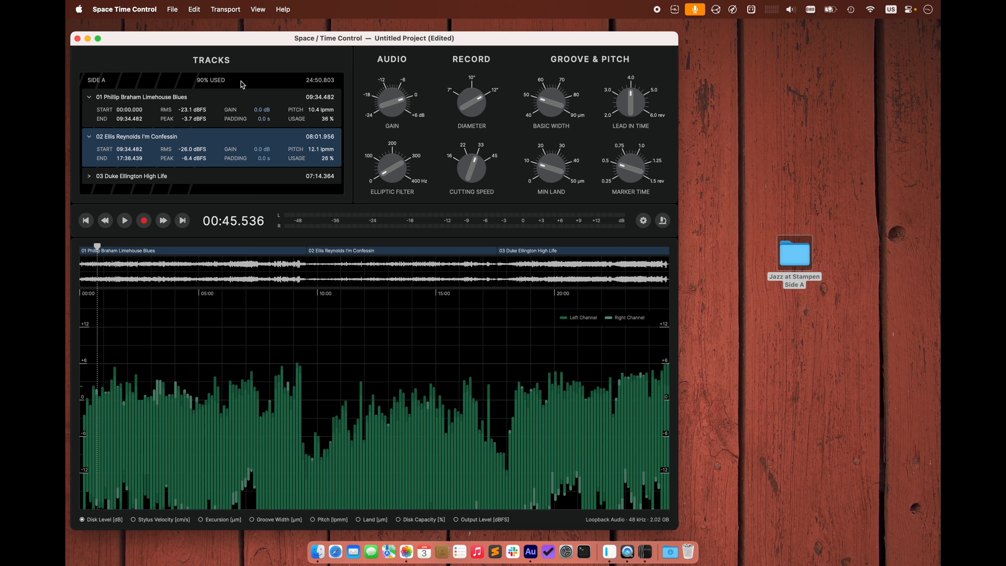
{"action": "key", "text": "m"}
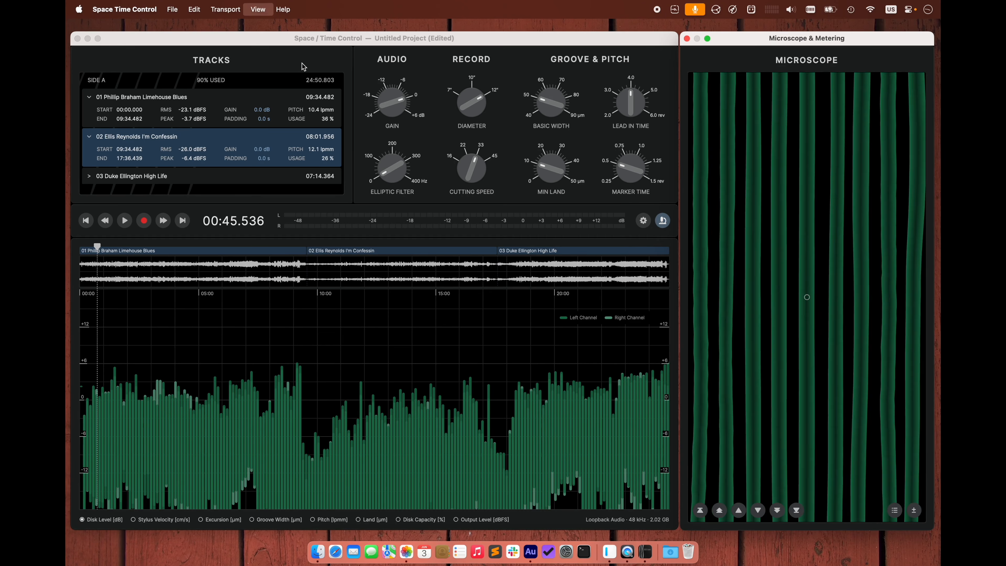
{"action": "key", "text": "space"}
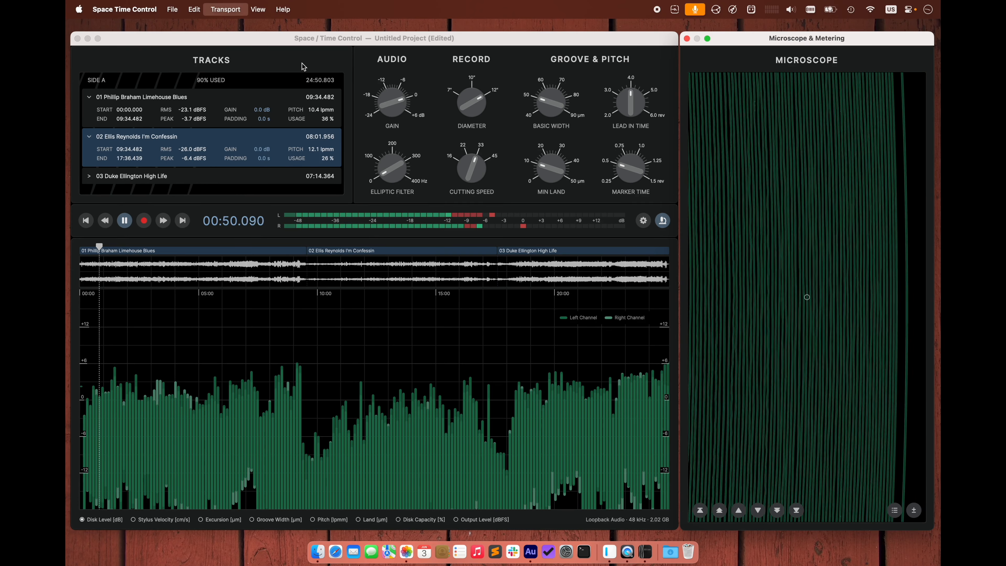
{"action": "key", "text": "space"}
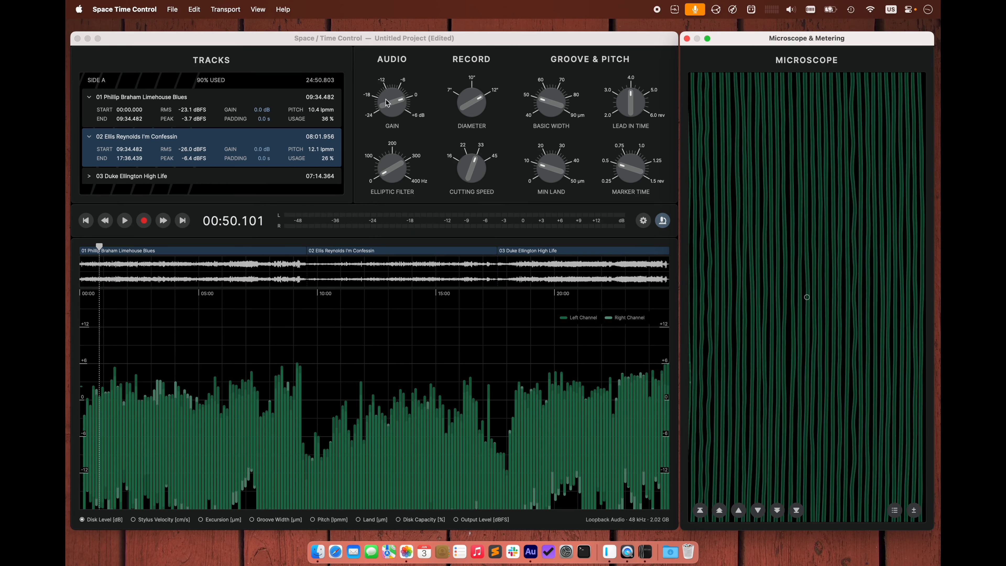
Lower the Gain to about -9 dB and try raising it above 0 dB
{"action": "left_click_drag", "start_coordinate": [396, 105], "coordinate": [396, 134]}
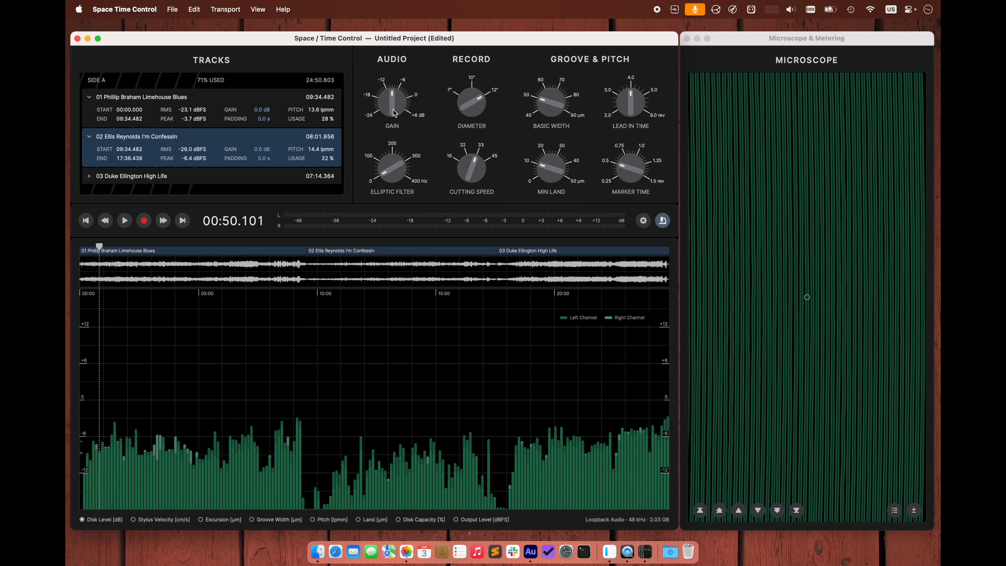
{"action": "left_click_drag", "start_coordinate": [394, 113], "coordinate": [393, 75]}
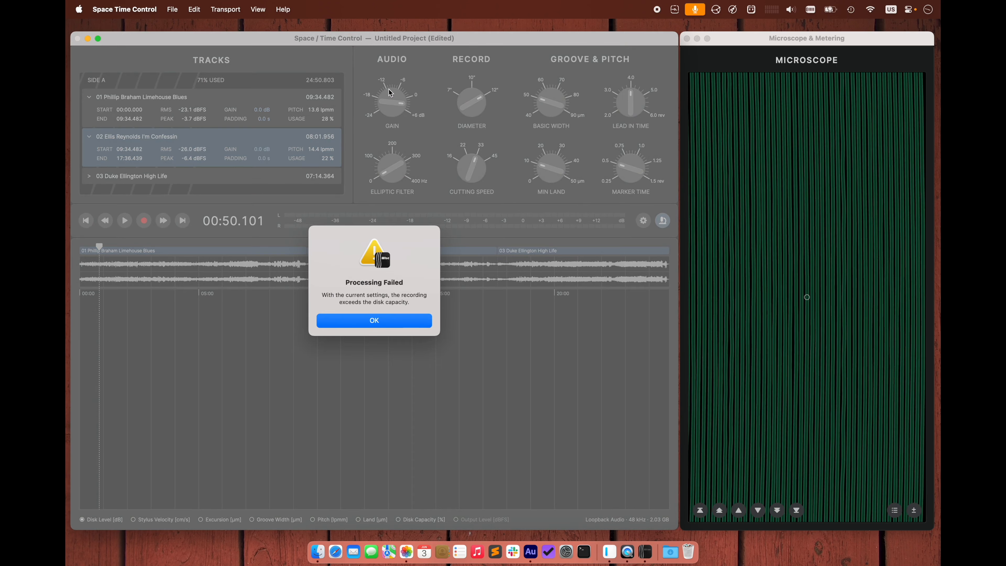
{"action": "left_click", "coordinate": [402, 323]}
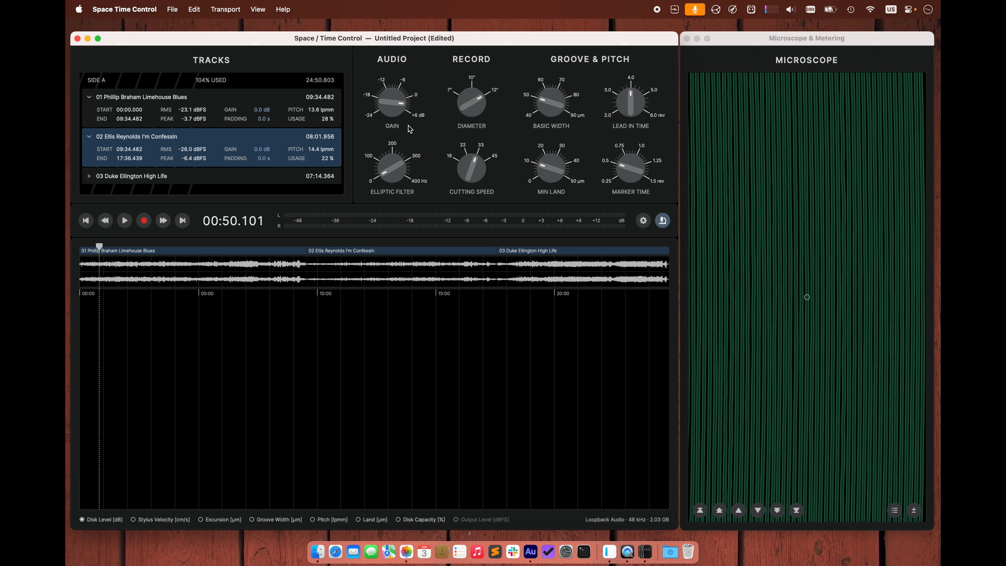
Lower the Gain slightly so the side fits on the disk, and inspect the grooves in the microscope during a short playback
{"action": "left_click_drag", "start_coordinate": [393, 104], "coordinate": [395, 115]}
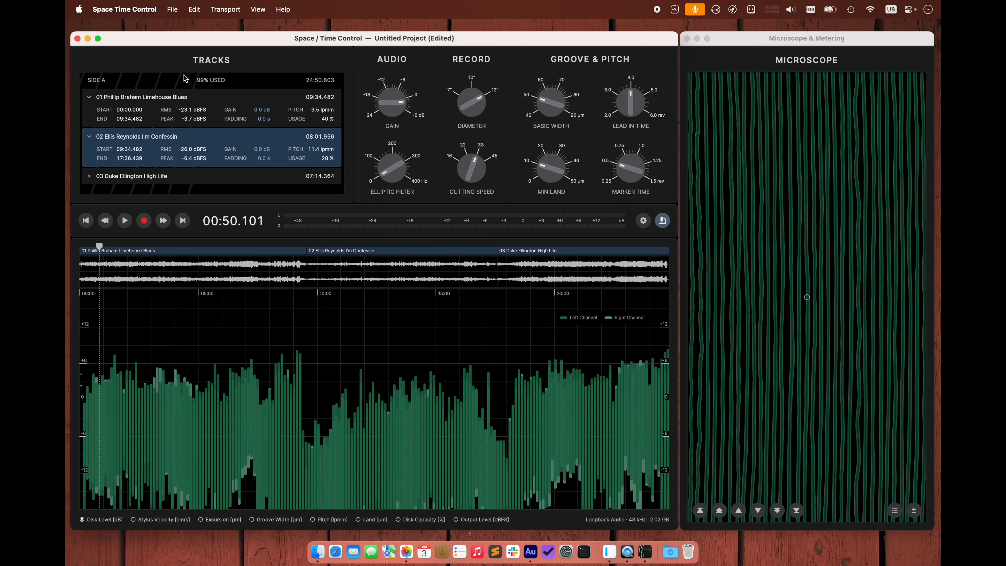
{"action": "left_click", "coordinate": [807, 310]}
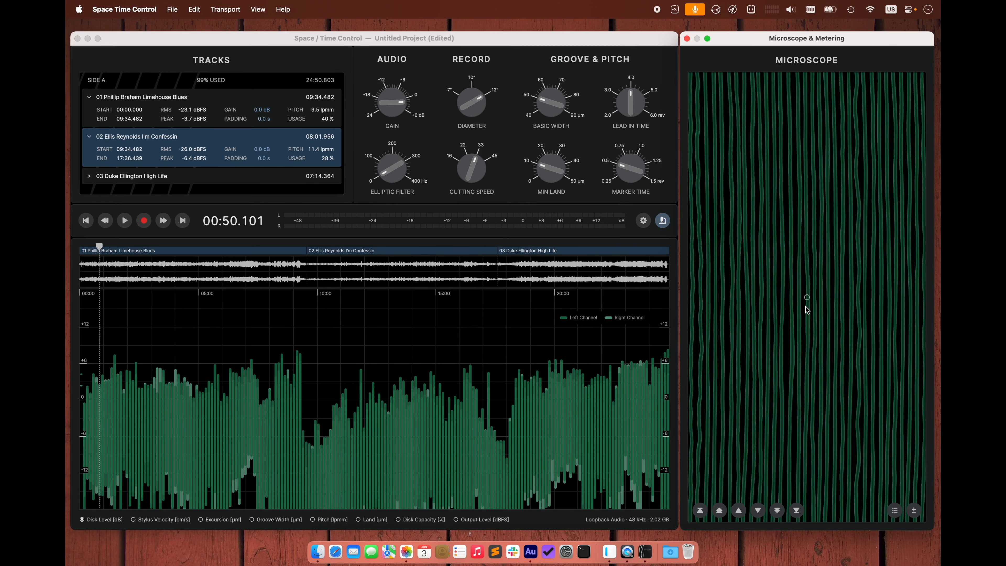
{"action": "key", "text": "space"}
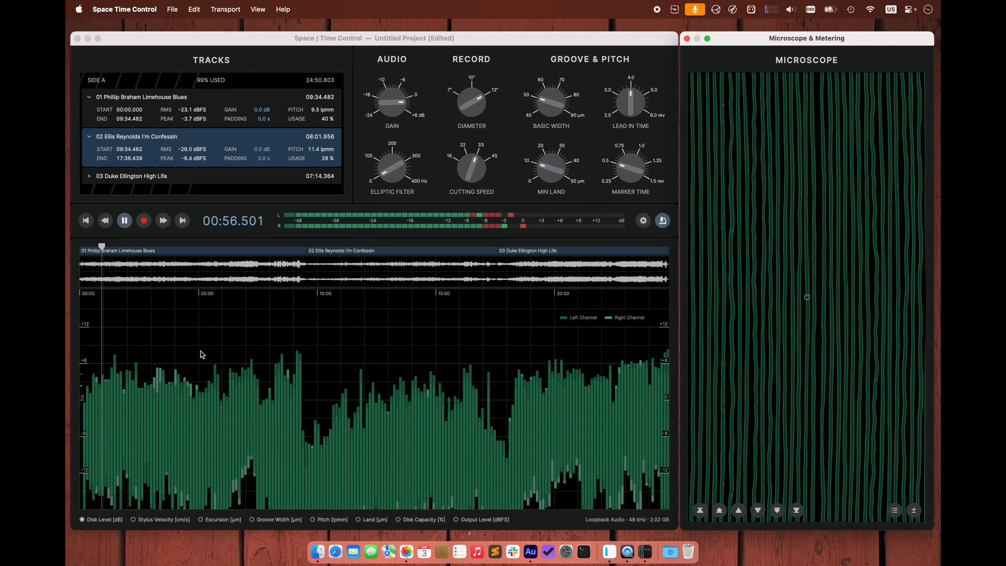
{"action": "key", "text": "space"}
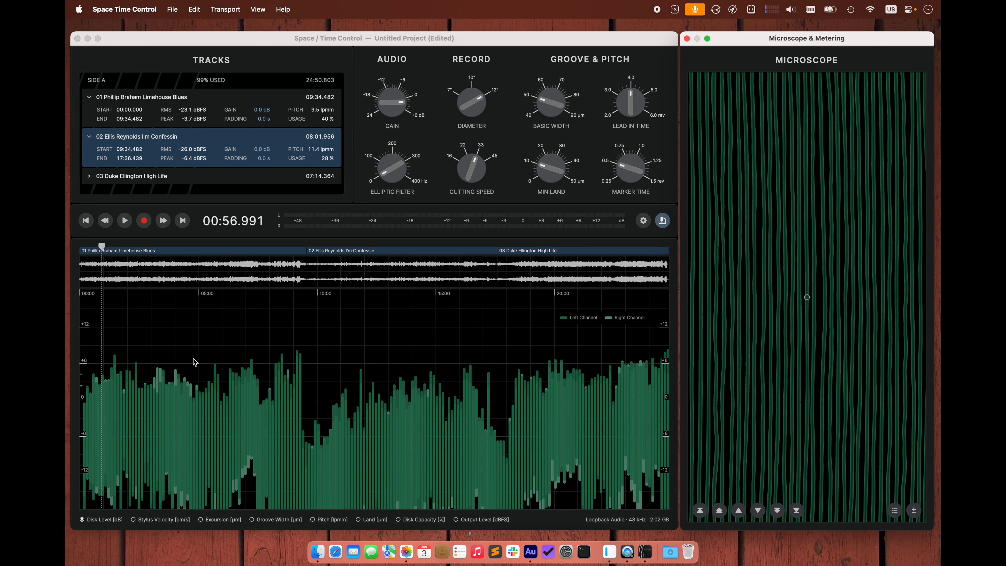
Show the Stylus Velocity graph and inspect the first velocity peak of track 03 near 18:25 in the magnified graph and microscope
{"action": "left_click", "coordinate": [134, 520]}
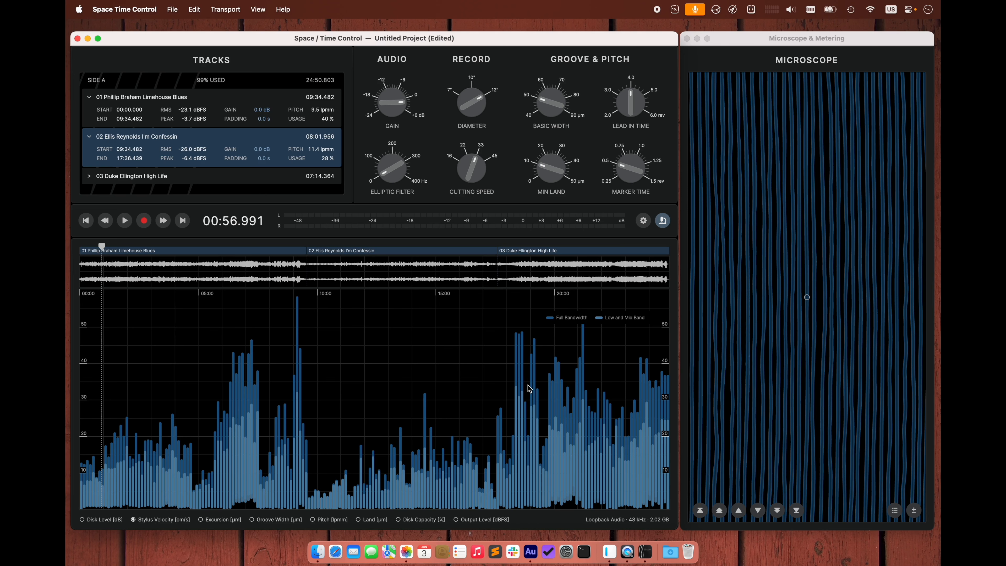
{"action": "left_click", "coordinate": [491, 279]}
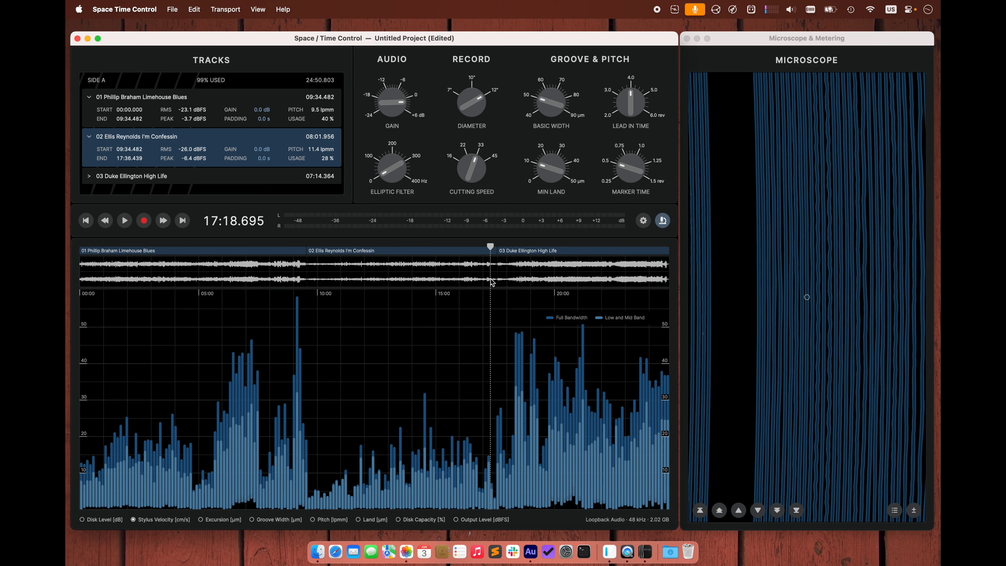
{"action": "left_click", "coordinate": [517, 313]}
{"action": "scroll", "coordinate": [517, 314], "scroll_direction": "up", "scroll_amount": 5}
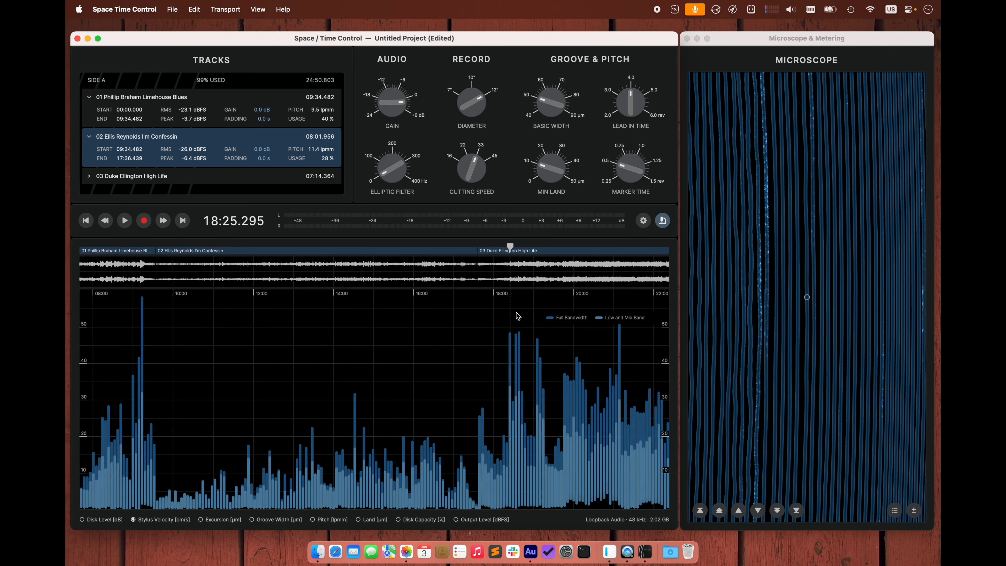
{"action": "scroll", "coordinate": [517, 315], "scroll_direction": "up", "scroll_amount": 10}
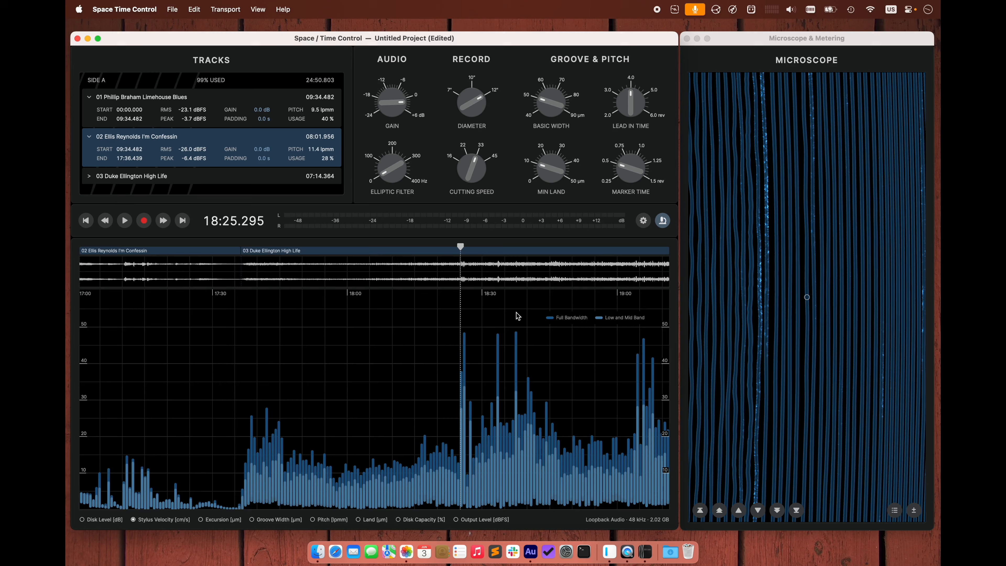
{"action": "scroll", "coordinate": [517, 316], "scroll_direction": "up", "scroll_amount": 8}
{"action": "scroll", "coordinate": [222, 378], "scroll_direction": "left", "scroll_amount": 5}
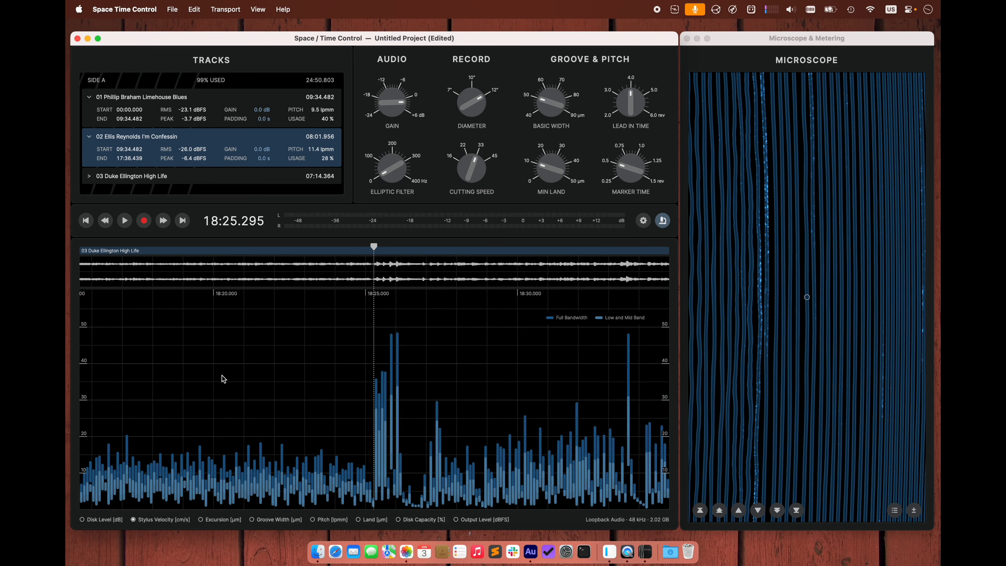
{"action": "scroll", "coordinate": [237, 380], "scroll_direction": "left", "scroll_amount": 3}
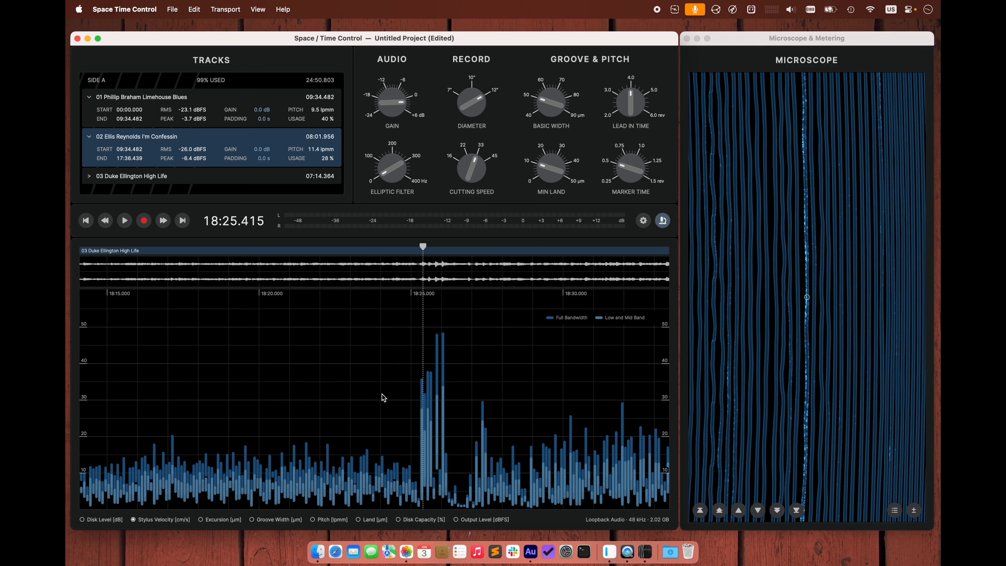
{"action": "key", "text": "Left"}
{"action": "key", "text": "Left"}
{"action": "key", "text": "plus"}
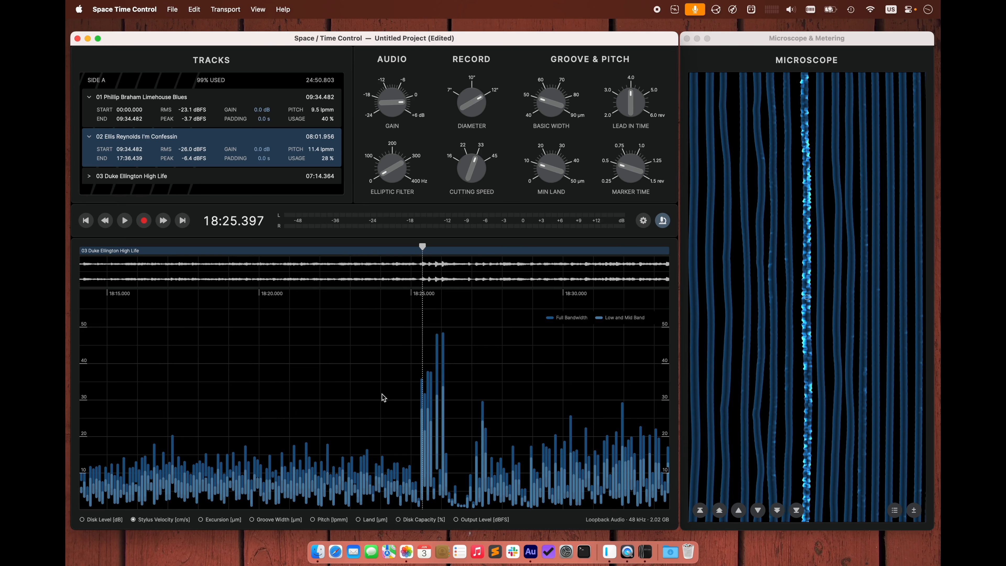
Play through the velocity peaks after 18:25, pause, and step back through them to examine each groove in the microscope
{"action": "key", "text": "space"}
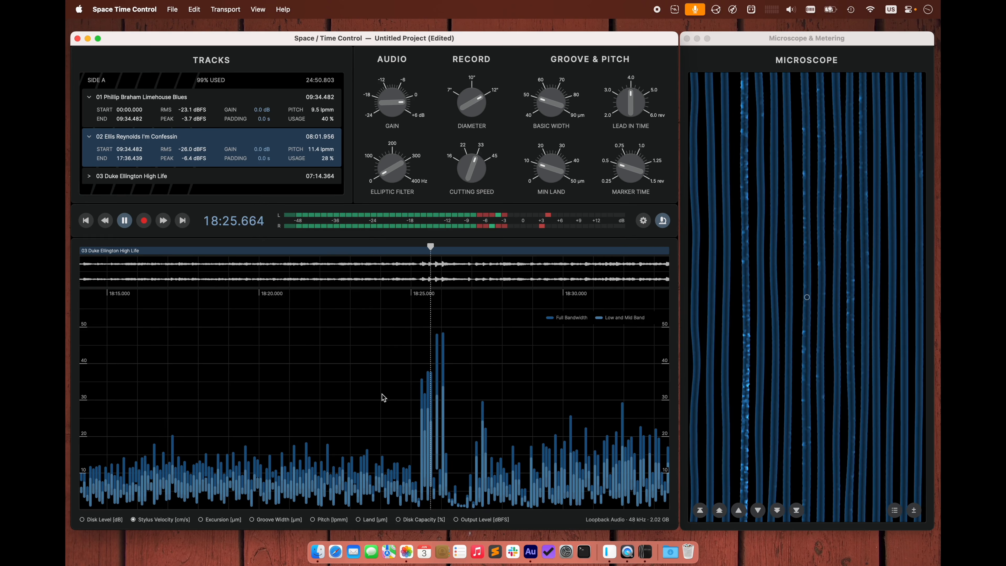
{"action": "key", "text": "space"}
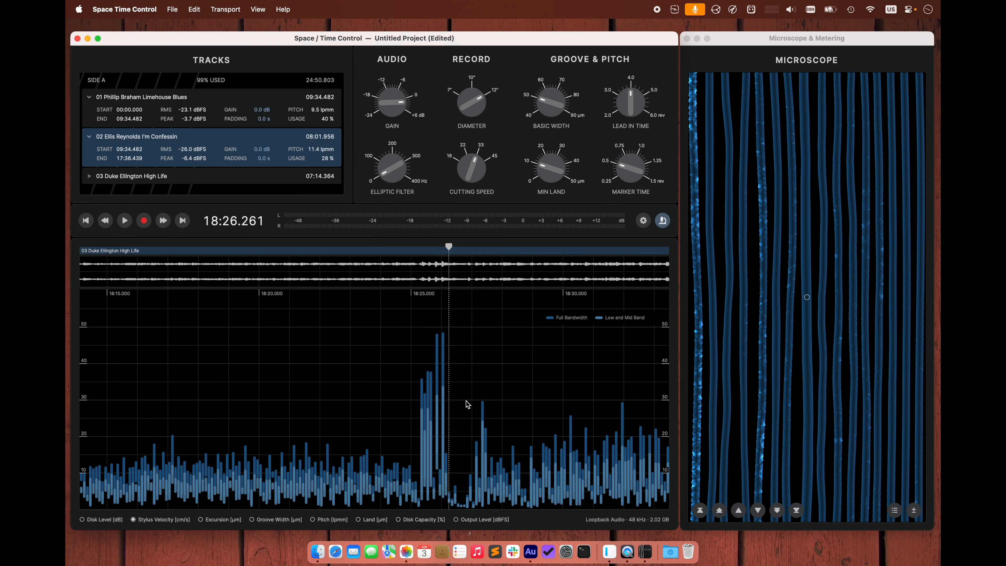
{"action": "key", "text": "Left"}
{"action": "key", "text": "Left"}
{"action": "key", "text": "Left"}
{"action": "key", "text": "Left"}
{"action": "key", "text": "Left"}
{"action": "key", "text": "Left"}
{"action": "key", "text": "Left"}
{"action": "key", "text": "Left"}
{"action": "key", "text": "Left"}
{"action": "key", "text": "Left"}
{"action": "key", "text": "Left"}
{"action": "key", "text": "Left"}
{"action": "key", "text": "Left"}
{"action": "key", "text": "Left"}
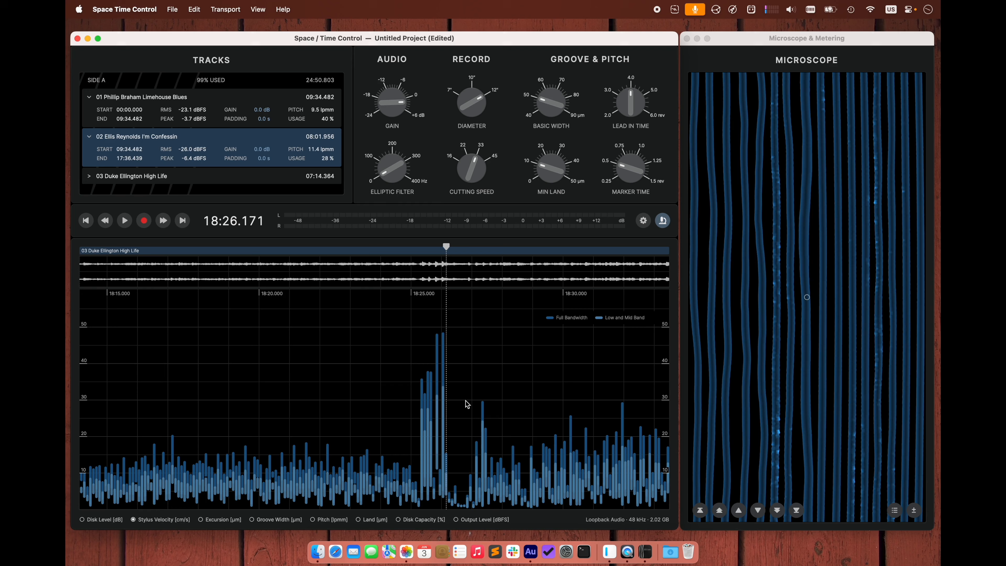
{"action": "key", "text": "Left"}
{"action": "key", "text": "Left"}
{"action": "key", "text": "Left"}
{"action": "key", "text": "Left"}
{"action": "key", "text": "Left"}
{"action": "key", "text": "Left"}
{"action": "key", "text": "Left"}
{"action": "key", "text": "Left"}
{"action": "key", "text": "Left"}
{"action": "key", "text": "Left"}
{"action": "key", "text": "Left"}
{"action": "key", "text": "Left"}
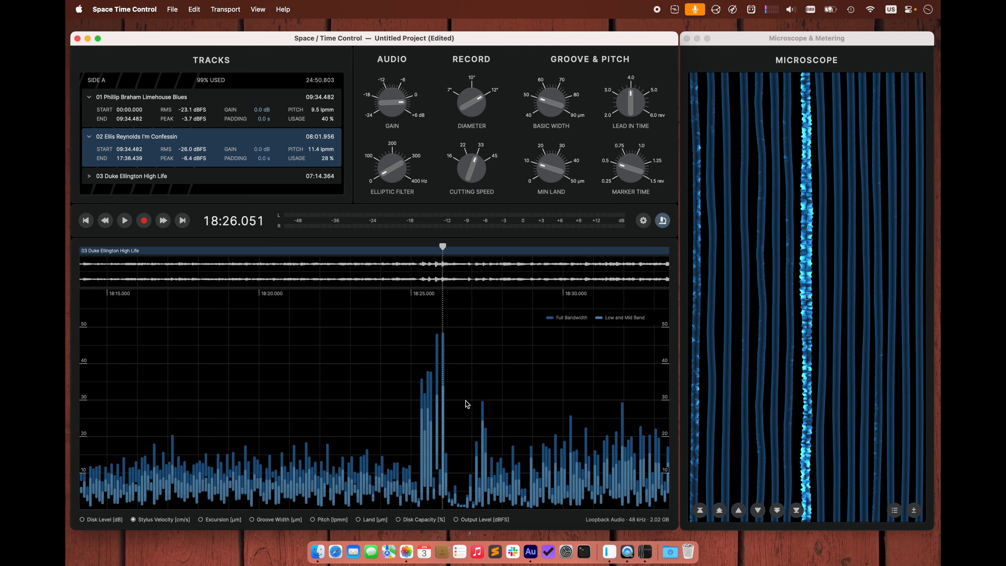
{"action": "key", "text": "Left"}
{"action": "key", "text": "Left"}
{"action": "key", "text": "Left"}
{"action": "key", "text": "Left"}
{"action": "key", "text": "Left"}
{"action": "key", "text": "Left"}
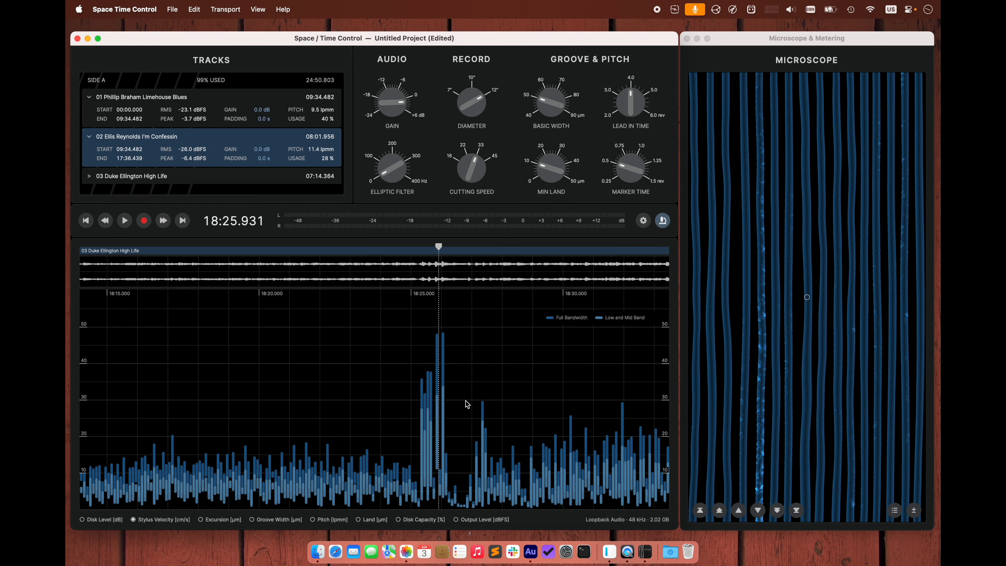
{"action": "key", "text": "Left"}
{"action": "key", "text": "Left"}
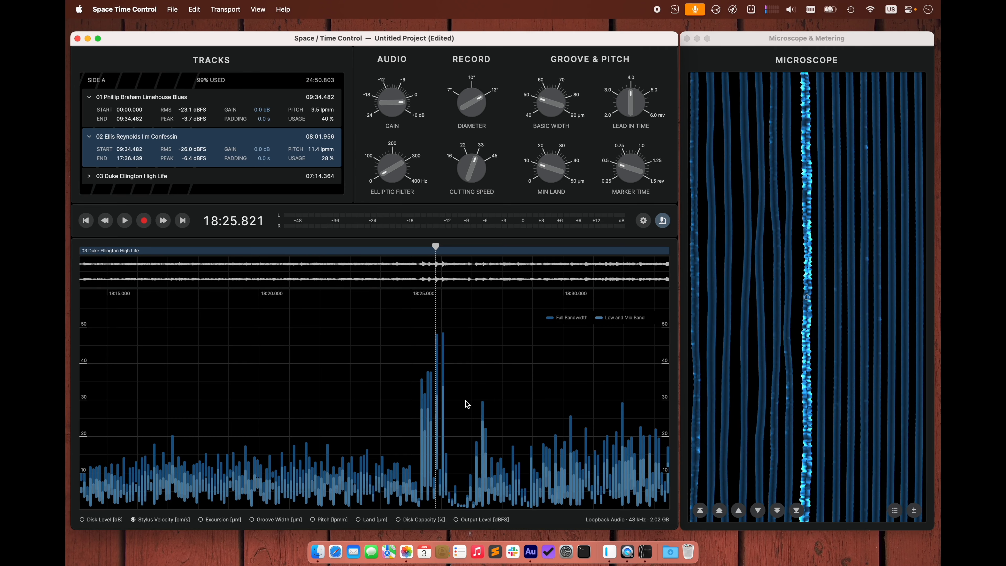
{"action": "key", "text": "Left"}
{"action": "key", "text": "Left"}
{"action": "key", "text": "Left"}
{"action": "key", "text": "Left"}
{"action": "key", "text": "Left"}
{"action": "key", "text": "Left"}
{"action": "key", "text": "Left"}
{"action": "key", "text": "Left"}
{"action": "key", "text": "Left"}
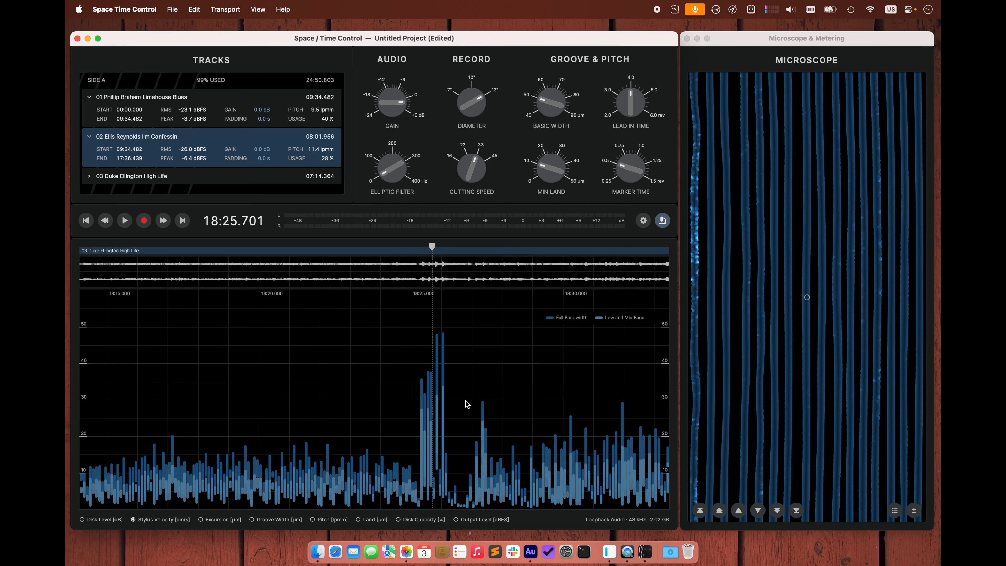
{"action": "key", "text": "Left"}
{"action": "key", "text": "Left"}
{"action": "key", "text": "Left"}
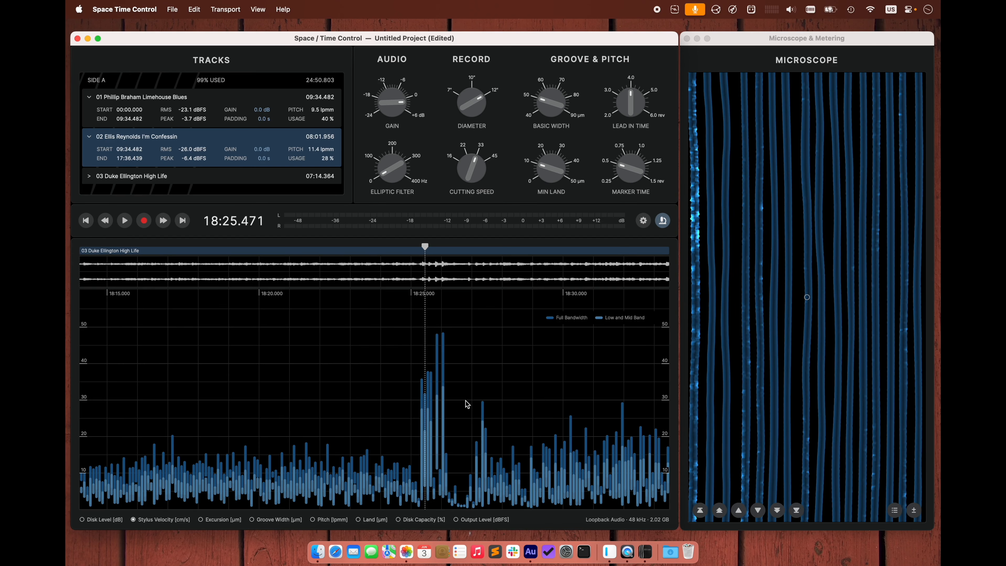
Display the Groove Width graph for the whole side and widen the microscope view to more grooves
{"action": "scroll", "coordinate": [468, 404], "scroll_direction": "down", "scroll_amount": 10}
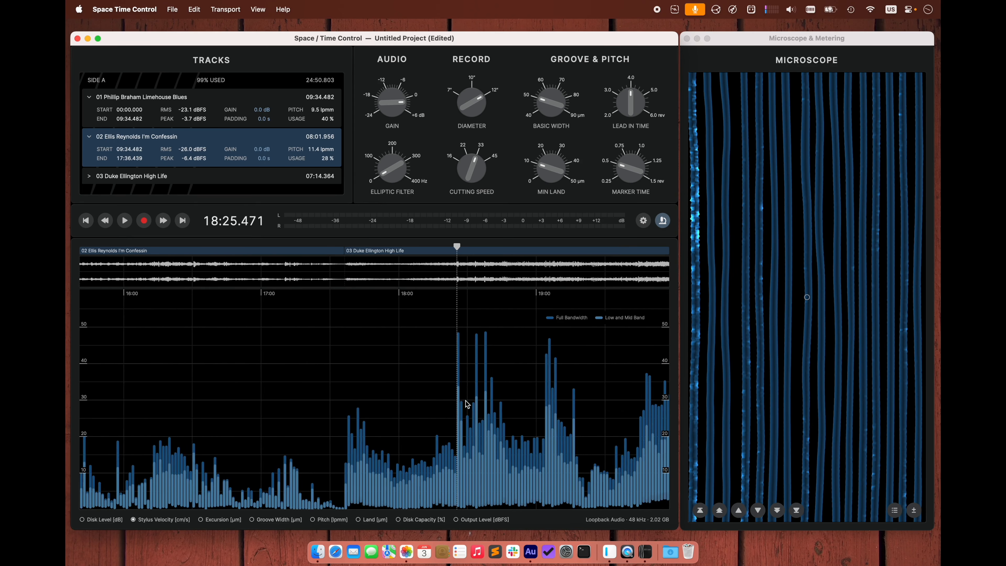
{"action": "scroll", "coordinate": [468, 404], "scroll_direction": "down", "scroll_amount": 6}
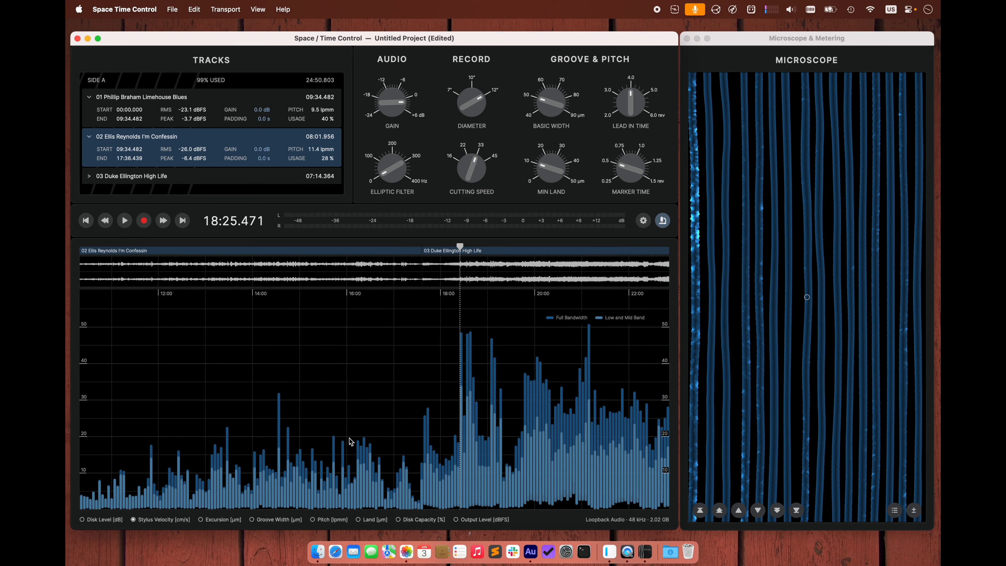
{"action": "left_click", "coordinate": [278, 519]}
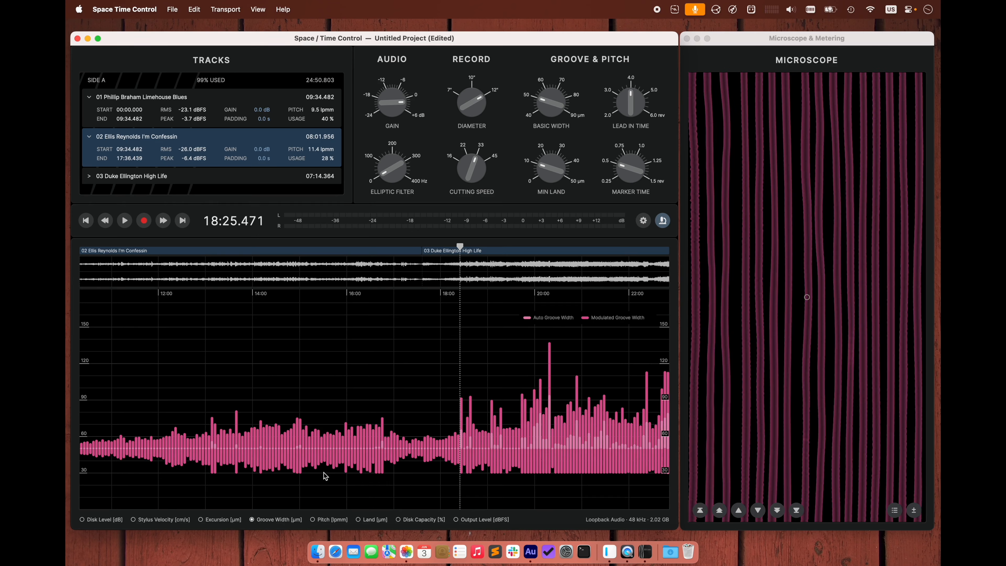
{"action": "scroll", "coordinate": [324, 476], "scroll_direction": "down", "scroll_amount": 1}
{"action": "scroll", "coordinate": [324, 475], "scroll_direction": "down", "scroll_amount": 4}
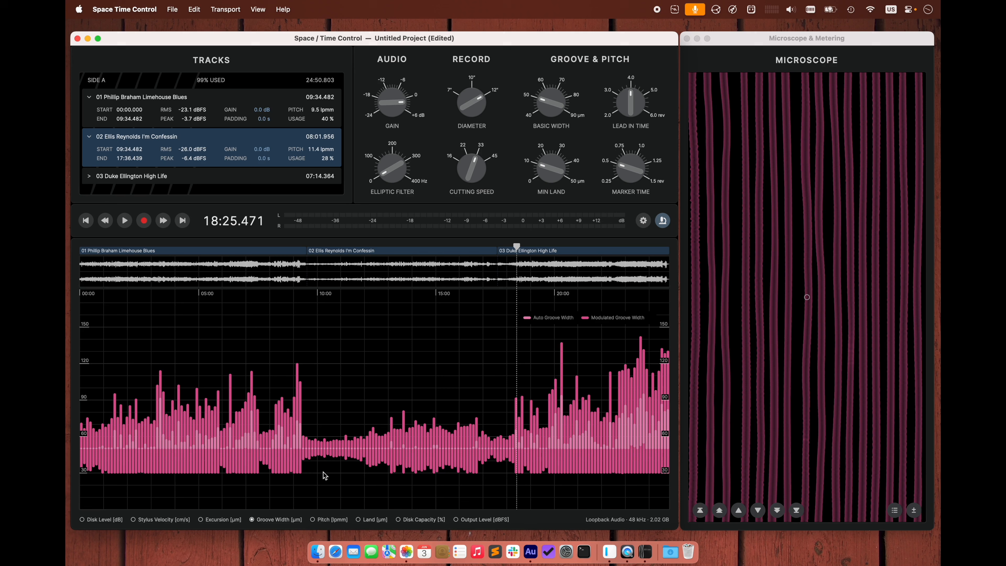
{"action": "left_click", "coordinate": [700, 324]}
{"action": "scroll", "coordinate": [701, 325], "scroll_direction": "down", "scroll_amount": 4}
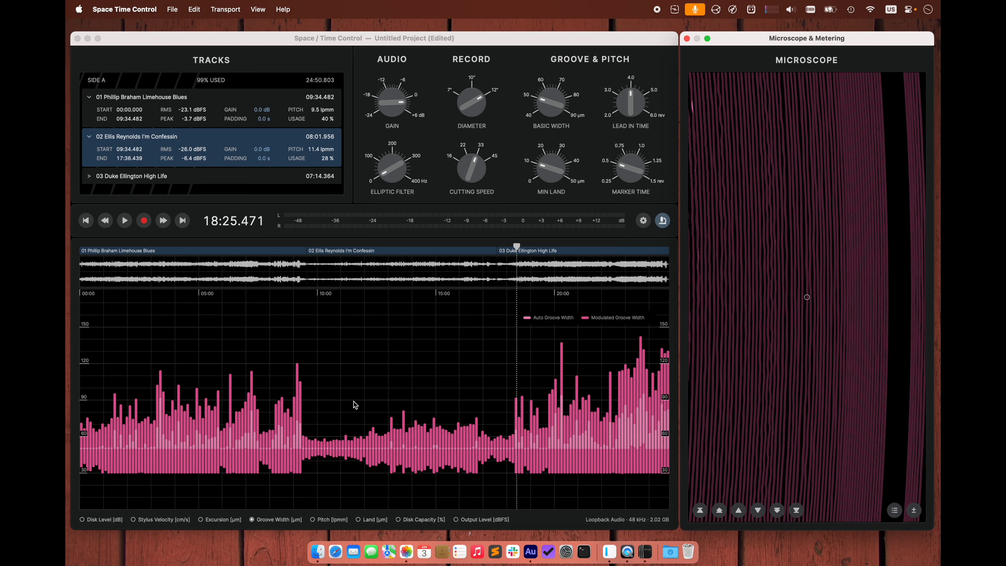
Play the first track from about 07:00, pause it, and advance to about 07:14 to inspect the wide grooves in the microscope
{"action": "left_click", "coordinate": [246, 412]}
{"action": "left_click", "coordinate": [246, 412]}
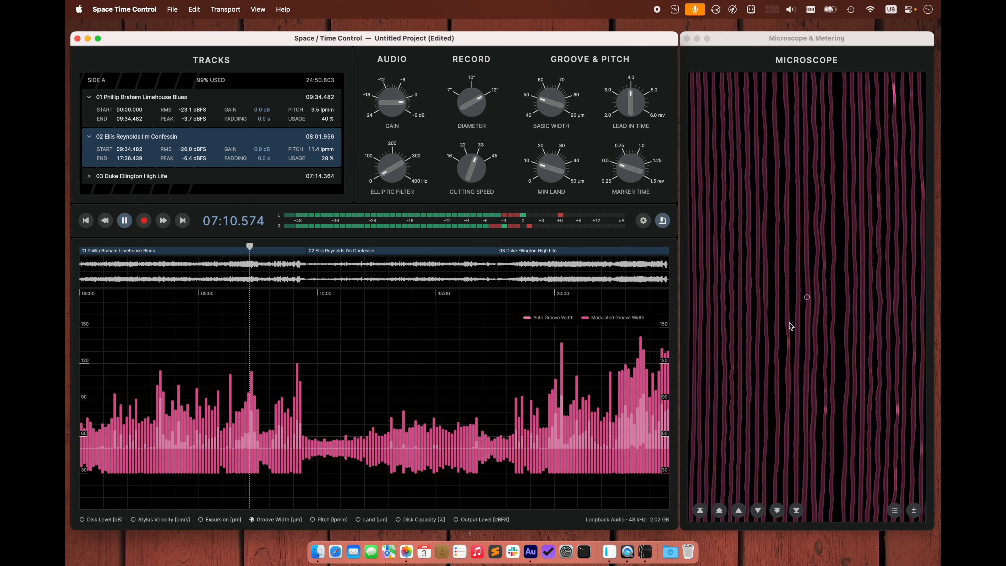
{"action": "key", "text": "space"}
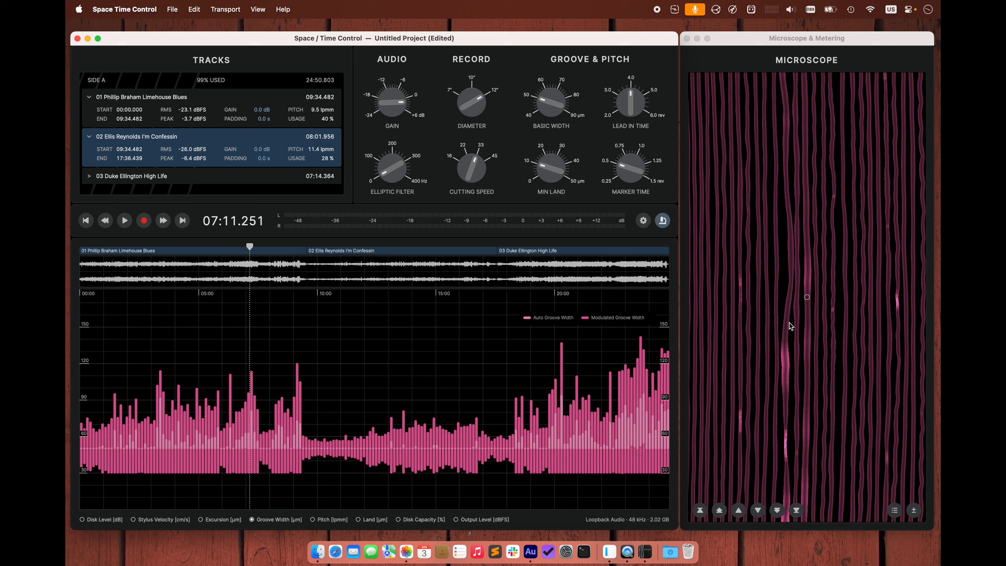
{"action": "key", "text": "Right"}
{"action": "key", "text": "Right"}
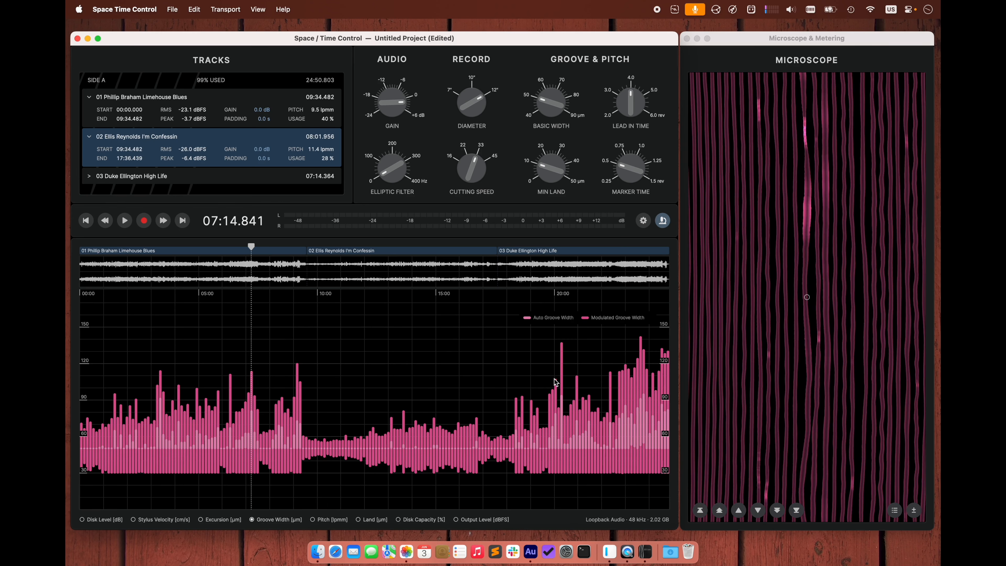
Compare the auto and modulated groove widths around 07:14 at close range in the Groove Width graph
{"action": "scroll", "coordinate": [267, 431], "scroll_direction": "up", "scroll_amount": 3}
{"action": "scroll", "coordinate": [268, 431], "scroll_direction": "up", "scroll_amount": 5}
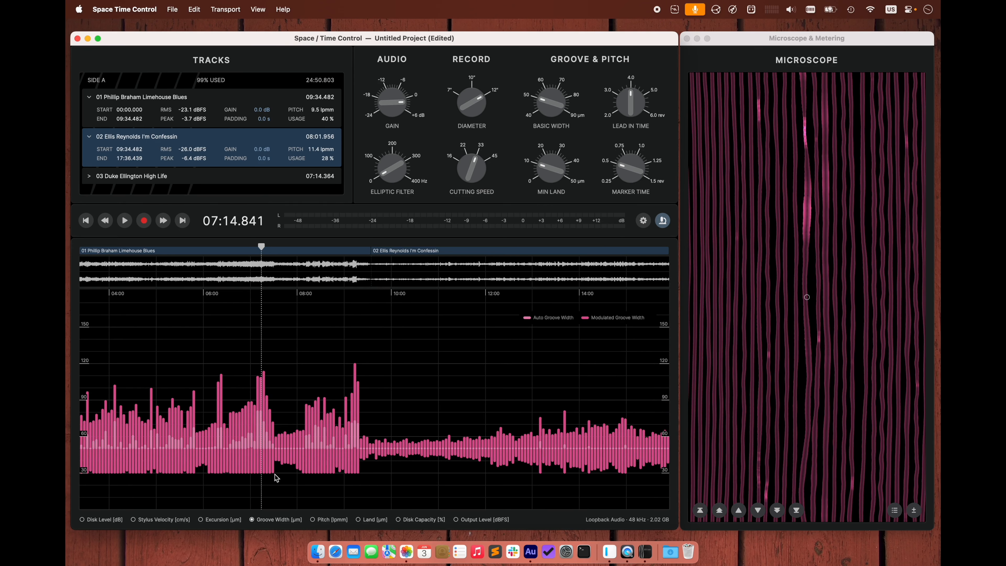
{"action": "scroll", "coordinate": [255, 435], "scroll_direction": "up", "scroll_amount": 3}
{"action": "scroll", "coordinate": [254, 432], "scroll_direction": "up", "scroll_amount": 5}
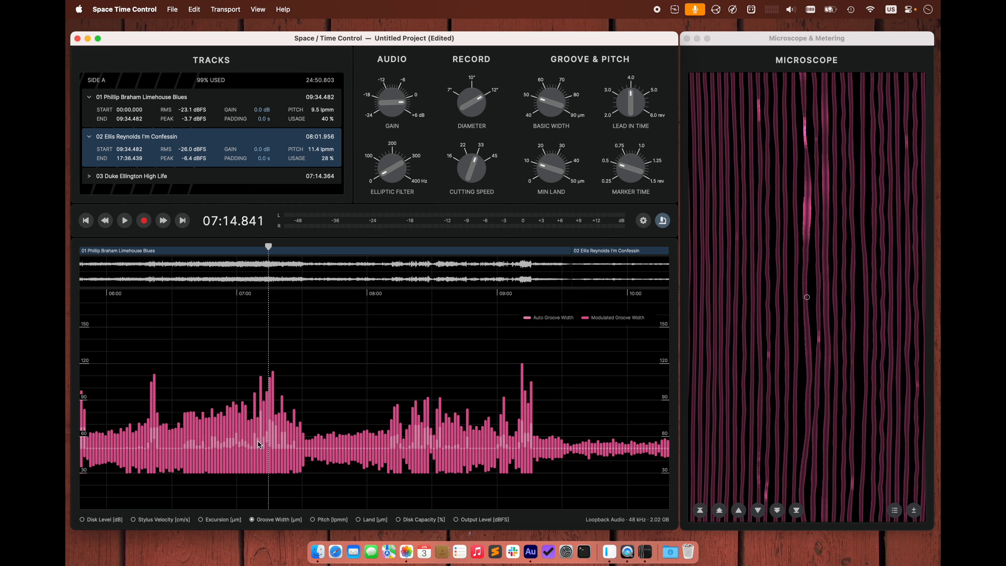
{"action": "scroll", "coordinate": [258, 442], "scroll_direction": "up", "scroll_amount": 10}
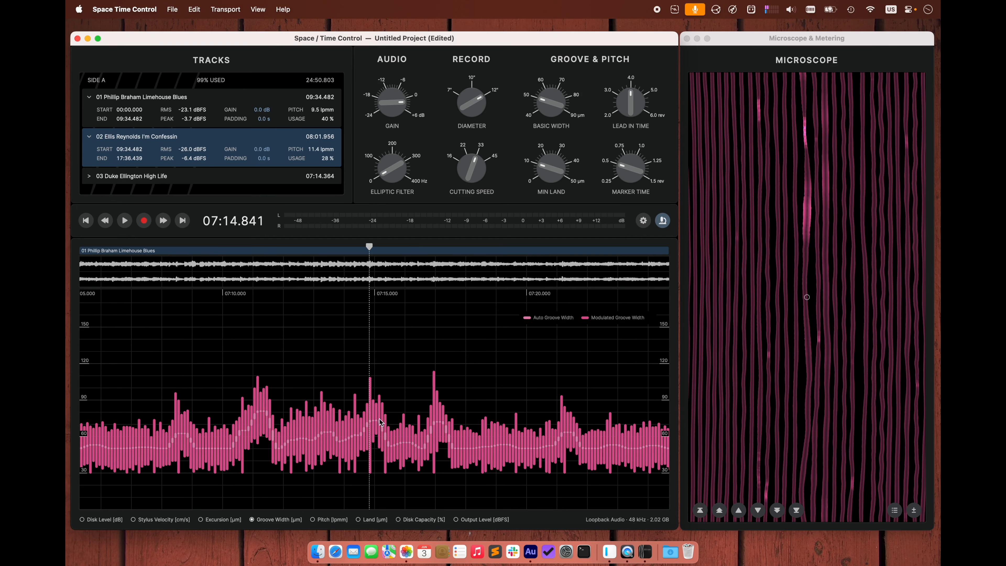
{"action": "scroll", "coordinate": [398, 432], "scroll_direction": "down", "scroll_amount": 10}
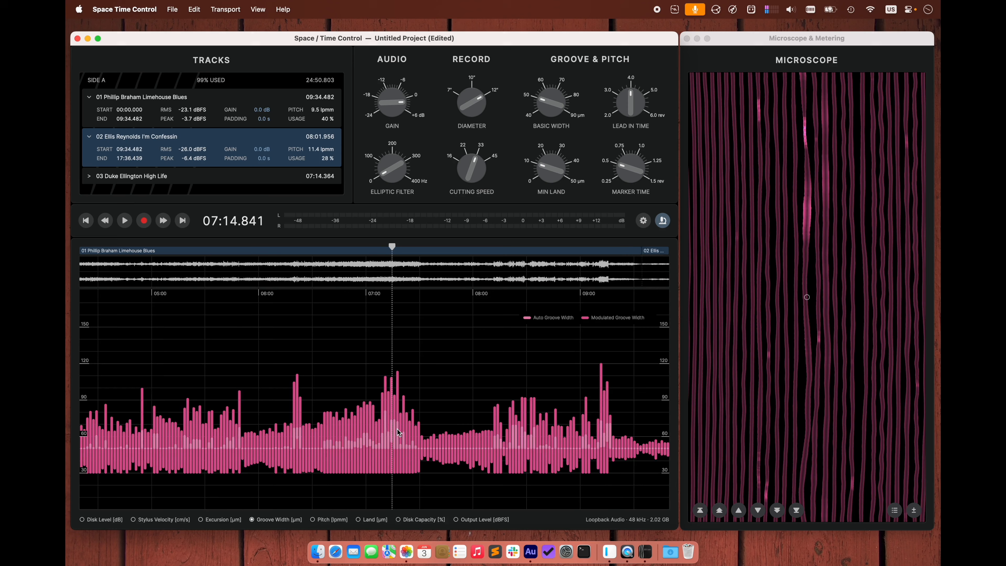
Disable Auto Width in the layout settings and inspect the grooves near 23:22 in the third track
{"action": "key", "text": "super+comma"}
{"action": "left_click", "coordinate": [345, 345]}
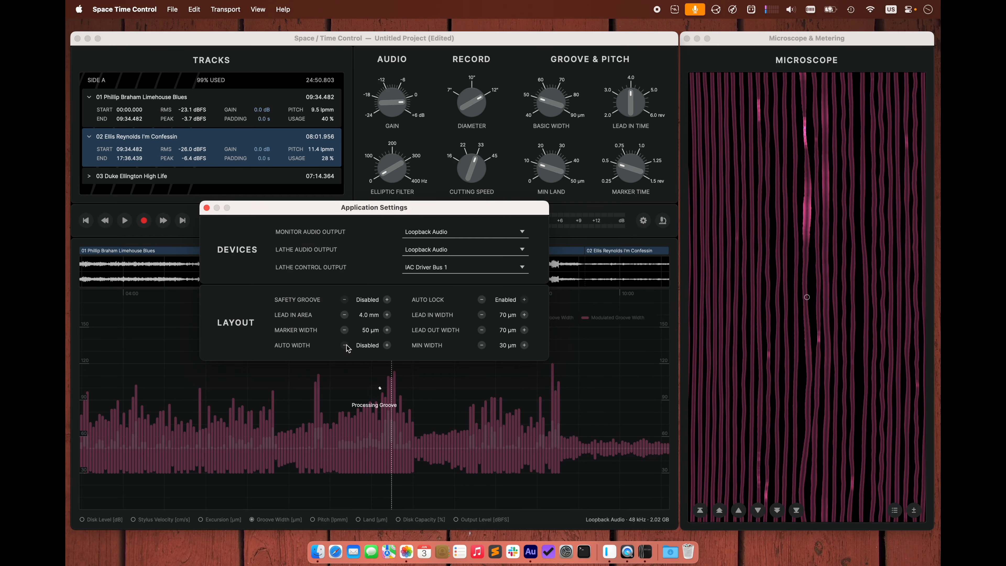
{"action": "key", "text": "super+w"}
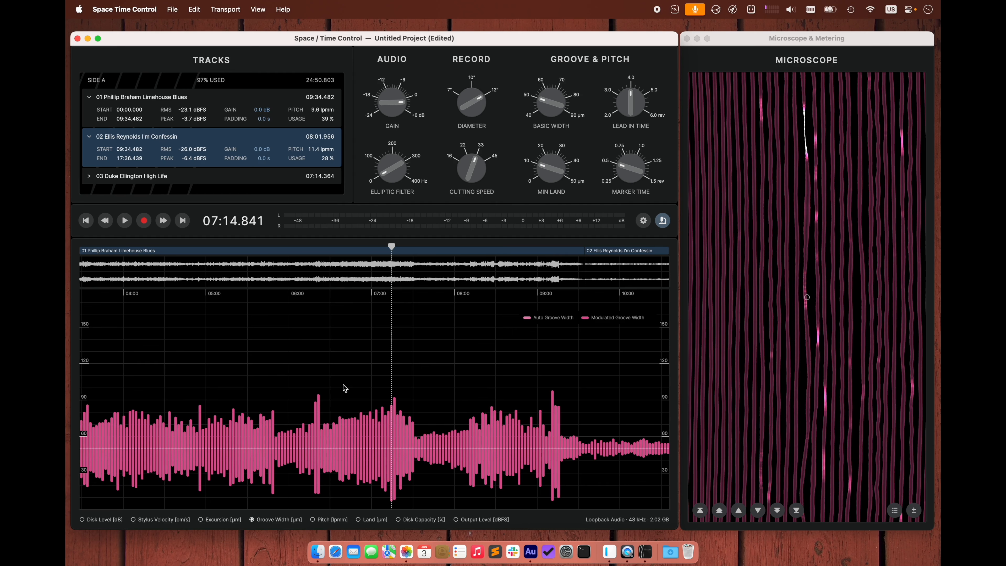
{"action": "scroll", "coordinate": [325, 416], "scroll_direction": "down", "scroll_amount": 10}
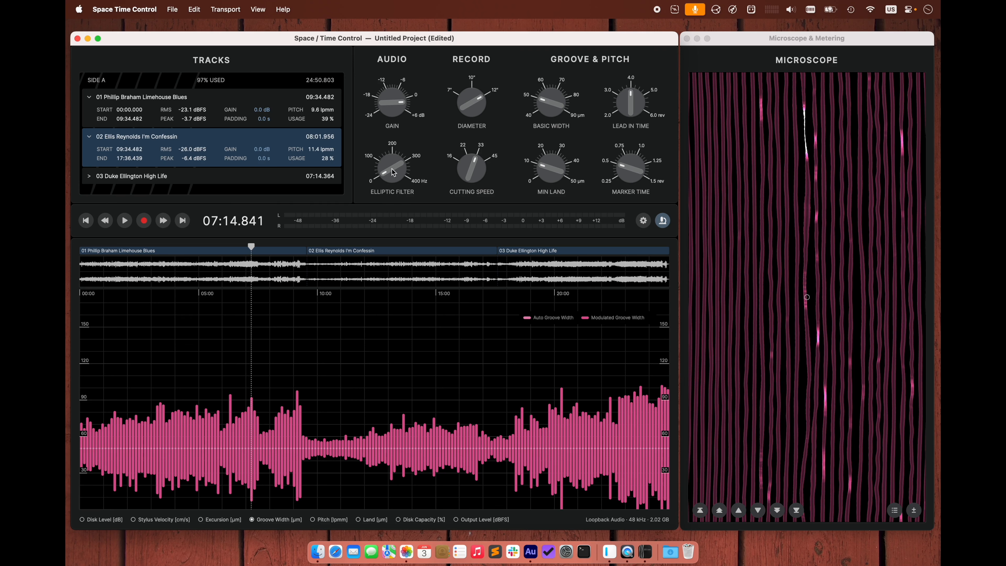
{"action": "left_click", "coordinate": [634, 373]}
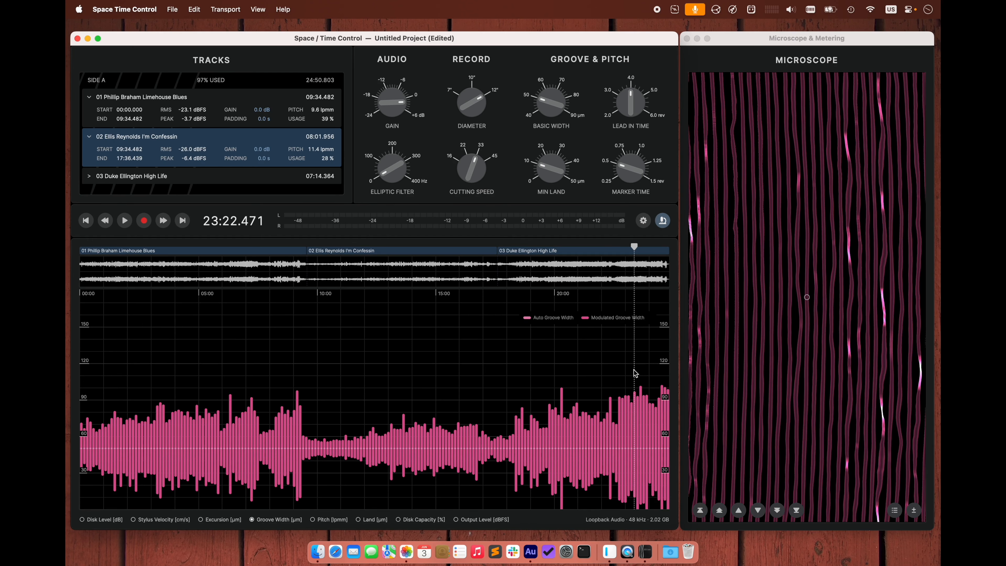
Raise the elliptic filter frequency to about 150 Hz and enable Auto Width in the layout settings
{"action": "left_click_drag", "start_coordinate": [391, 169], "coordinate": [393, 146]}
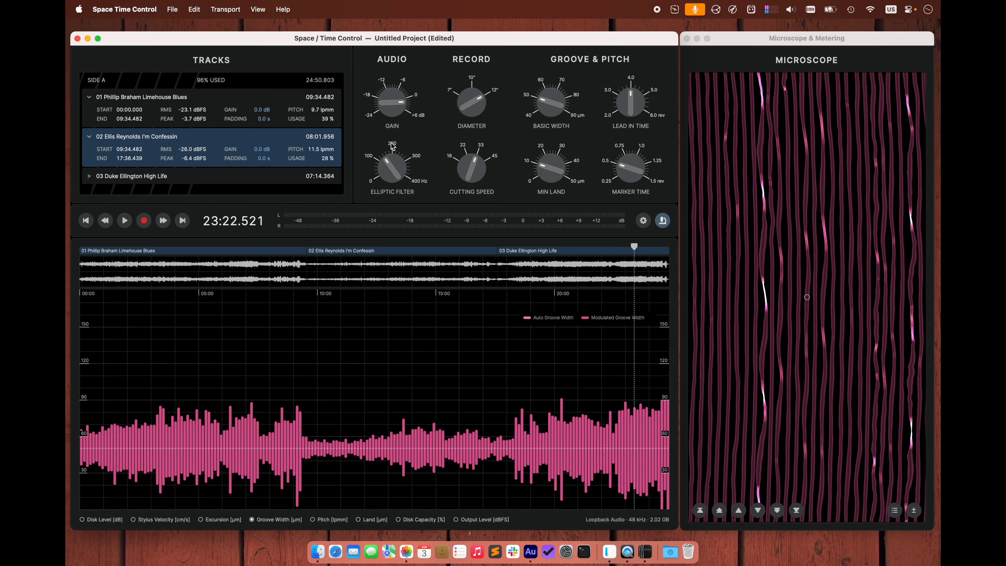
{"action": "key", "text": "super+comma"}
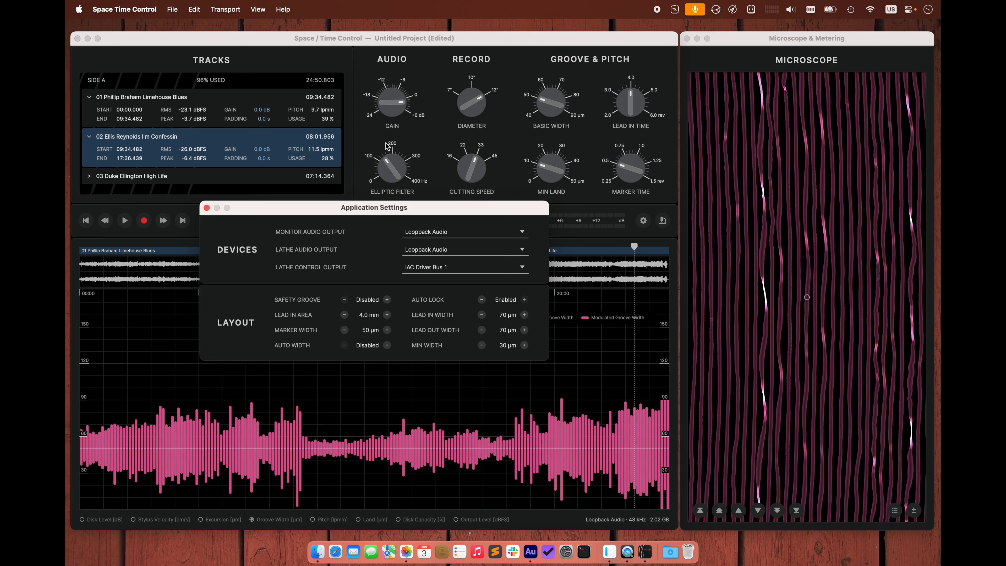
{"action": "left_click", "coordinate": [387, 346]}
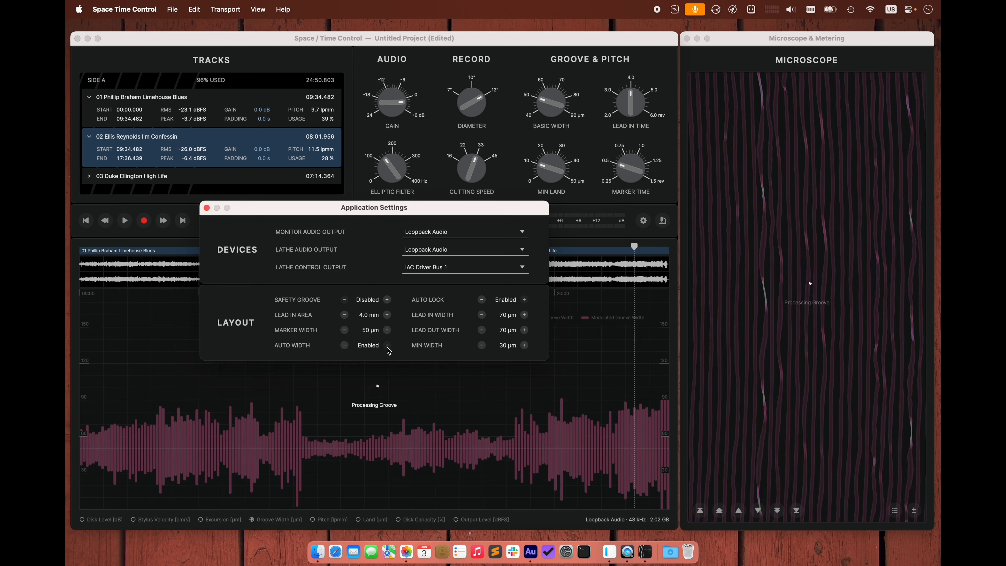
{"action": "key", "text": "super+w"}
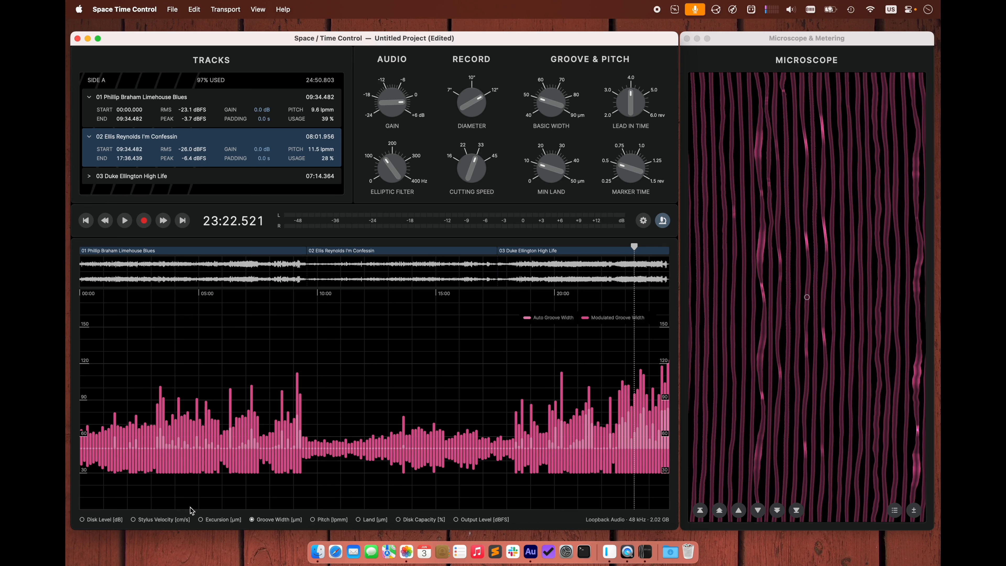
Review the side's Stylus Velocity, Excursion, Groove Width, Pitch, Land, Disk Capacity and Output Level graphs, ending on Stylus Velocity
{"action": "left_click", "coordinate": [175, 521]}
{"action": "left_click", "coordinate": [209, 520]}
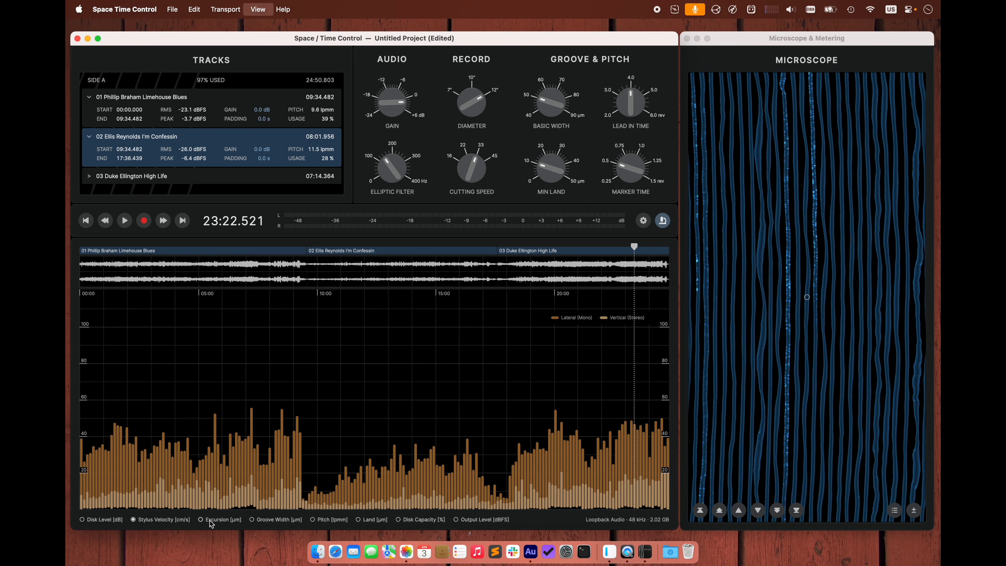
{"action": "left_click", "coordinate": [270, 520]}
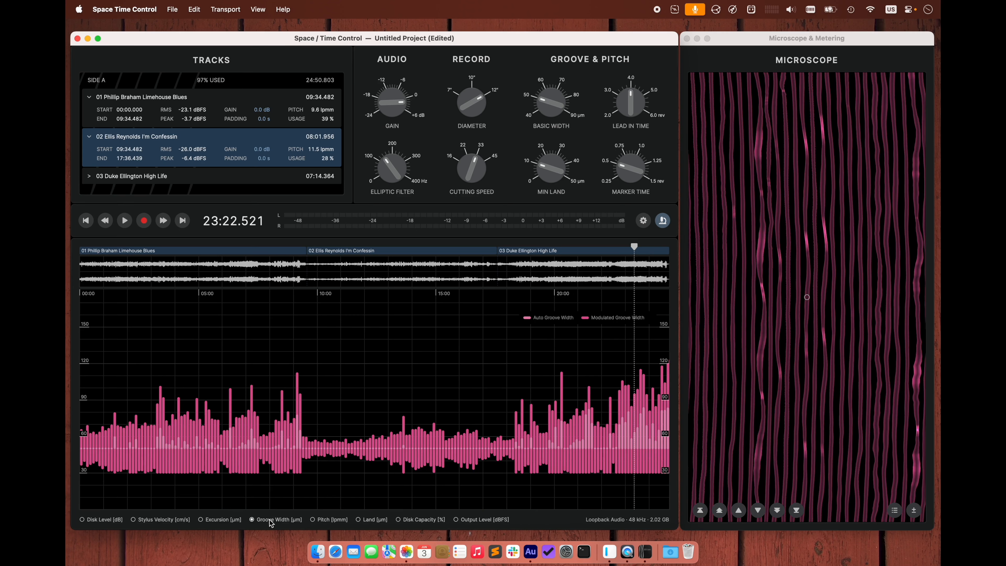
{"action": "left_click", "coordinate": [322, 519]}
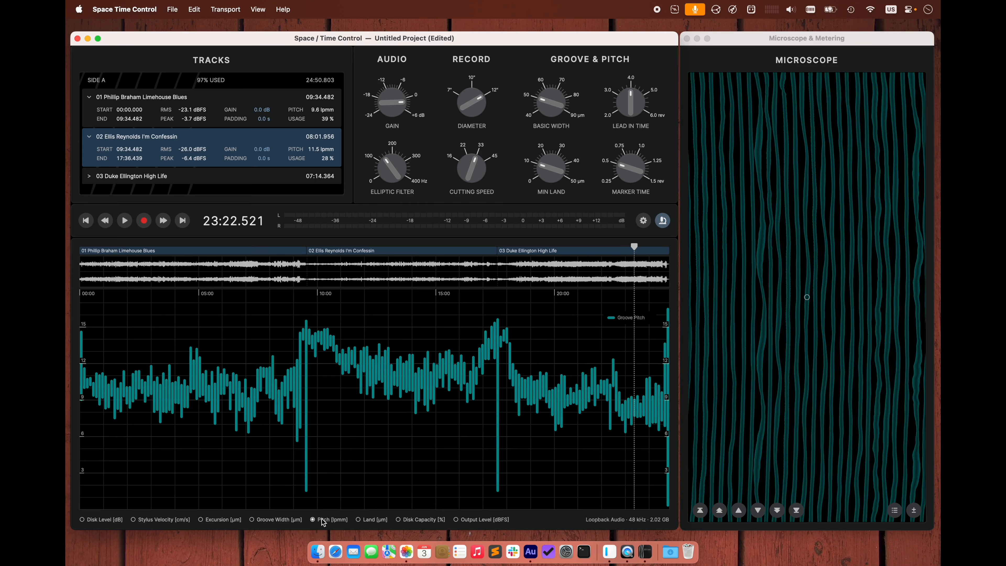
{"action": "left_click", "coordinate": [369, 520]}
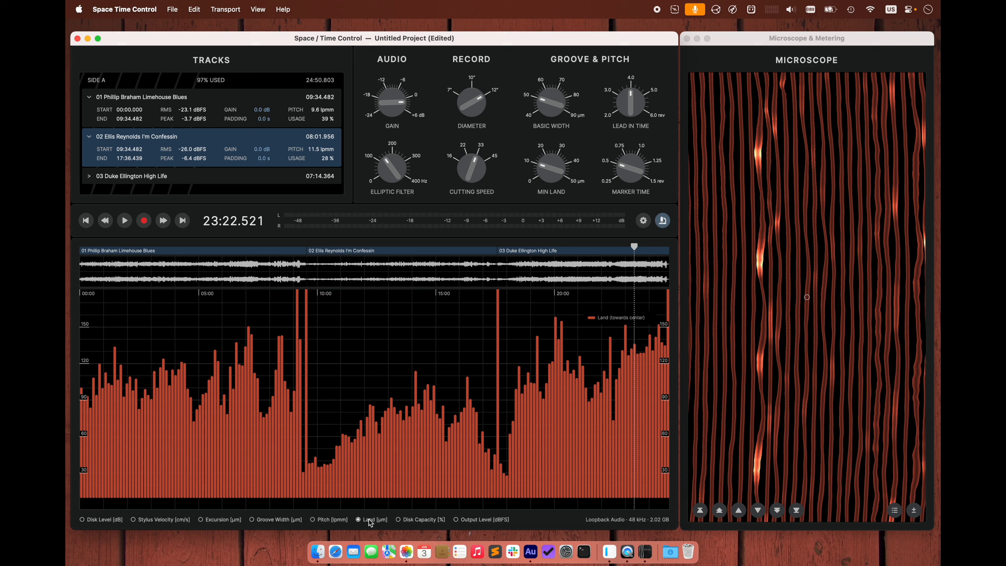
{"action": "left_click", "coordinate": [421, 521]}
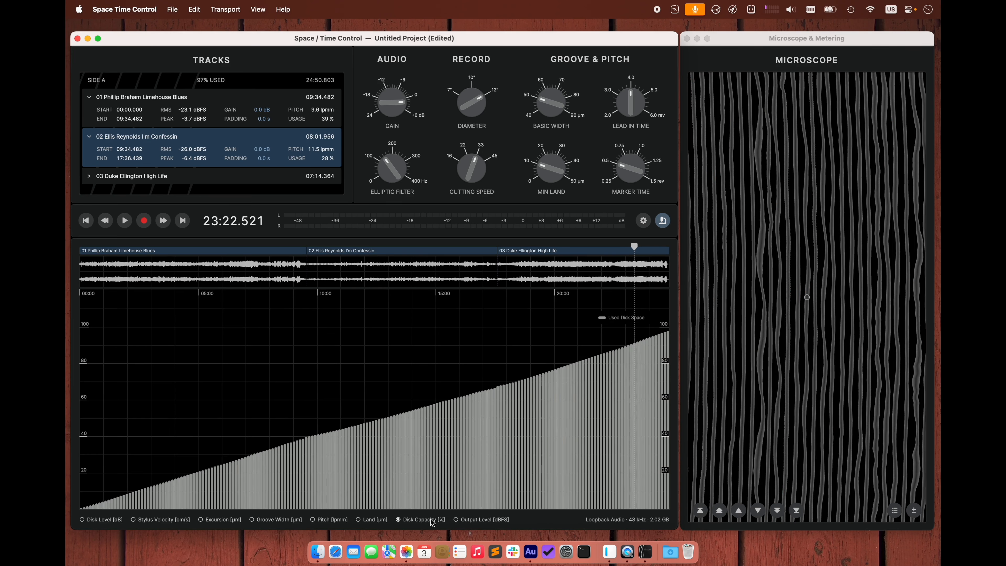
{"action": "left_click", "coordinate": [457, 520]}
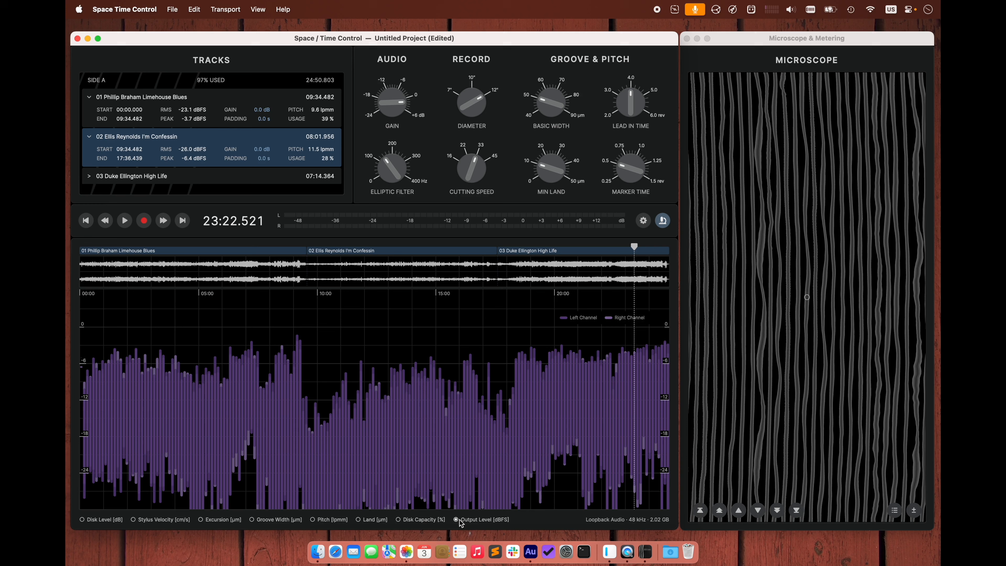
{"action": "left_click", "coordinate": [185, 524]}
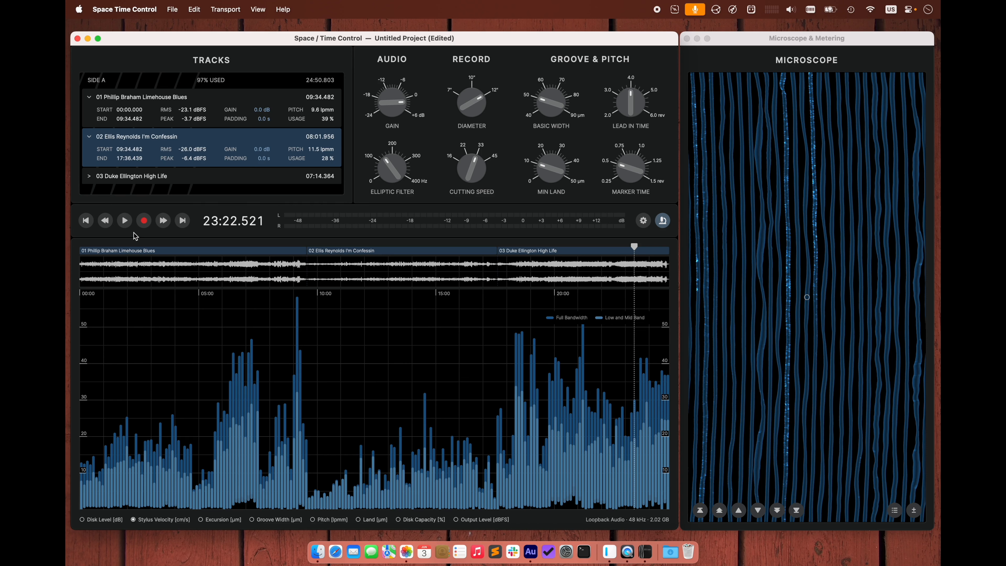
Open the Cut Project window and start cutting the side on the lathe
{"action": "left_click", "coordinate": [144, 221]}
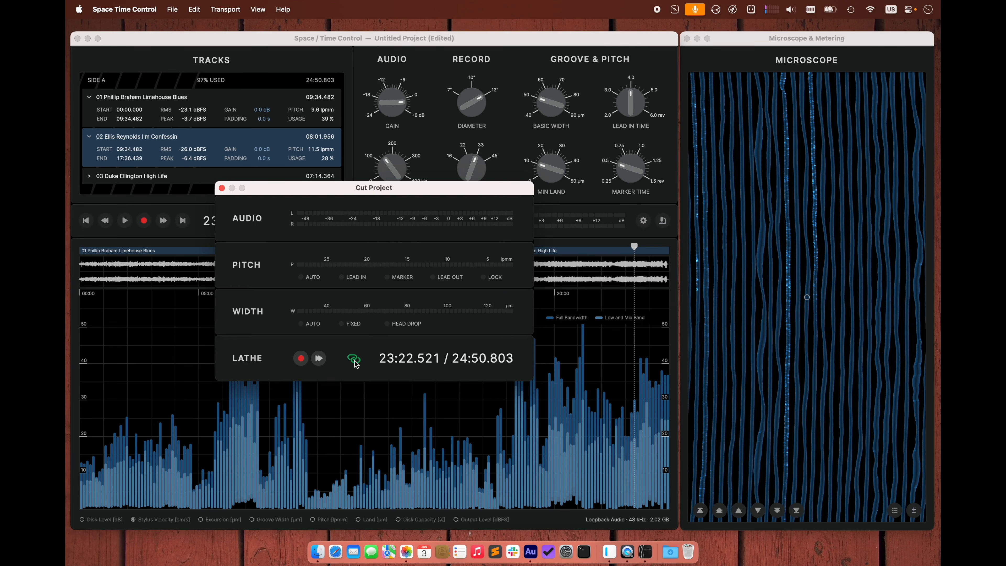
{"action": "left_click", "coordinate": [301, 359]}
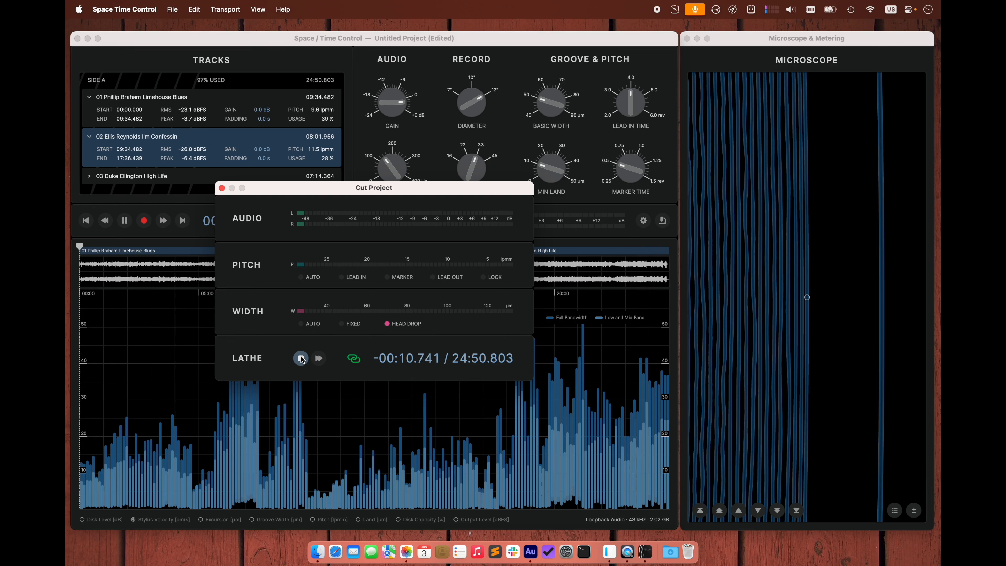